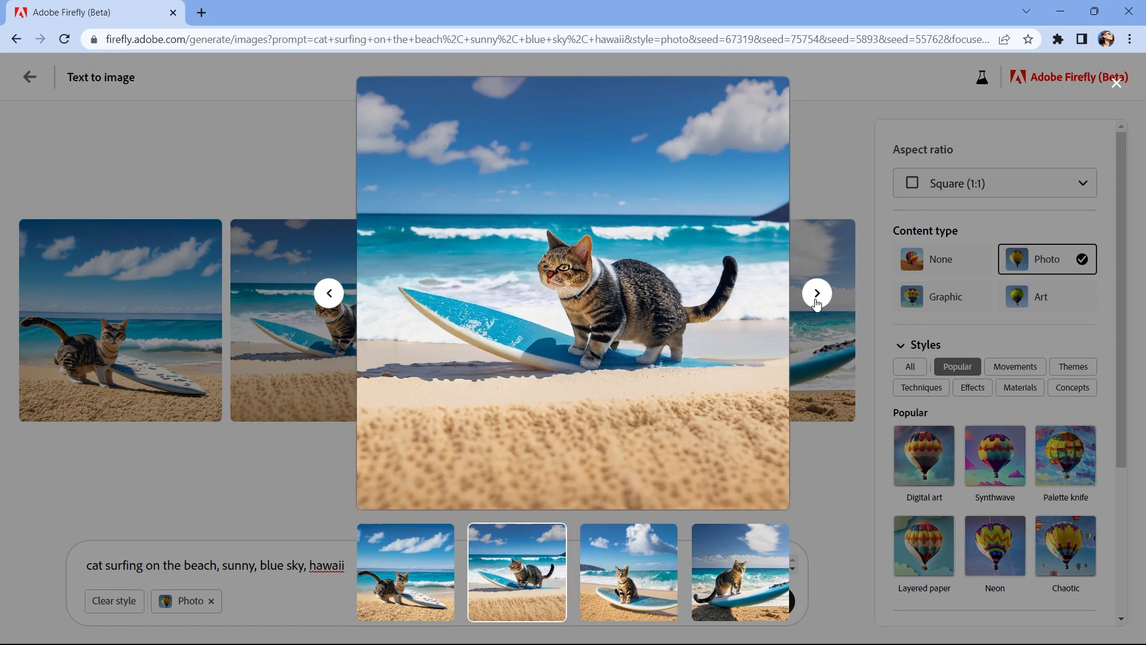
Look through the enlarged cat surfing images and the prompt of the technological lab images
{"action": "left_click", "coordinate": [817, 303]}
{"action": "left_click", "coordinate": [817, 304]}
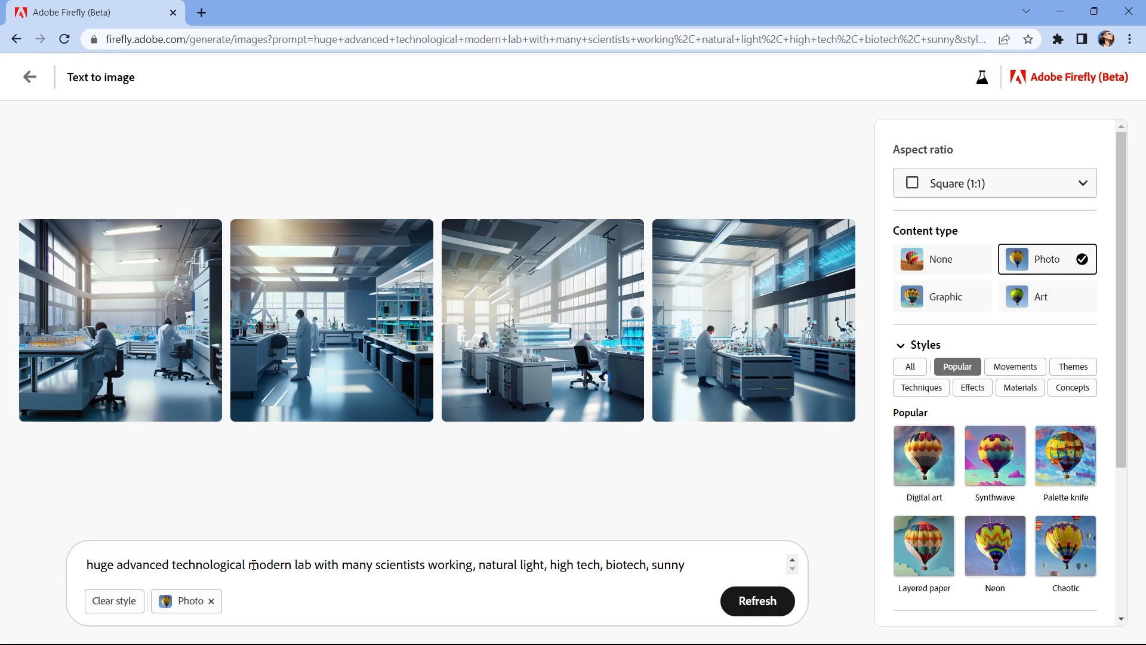
{"action": "left_click_drag", "start_coordinate": [686, 564], "coordinate": [258, 564]}
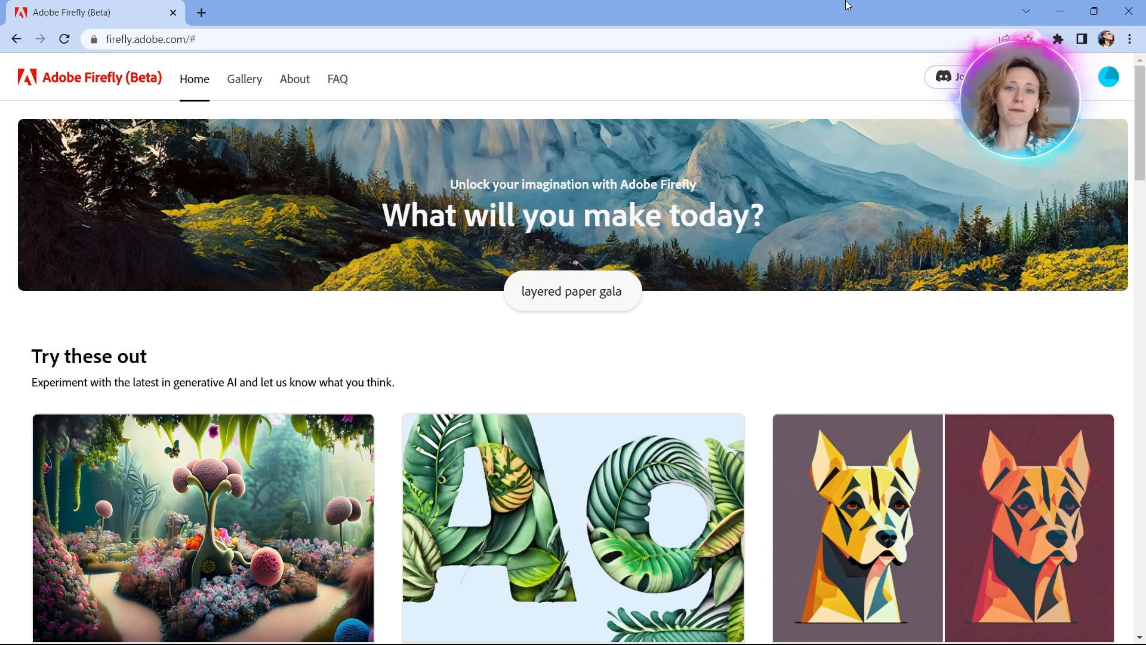
Examine the Firefly home page for the available generative tools and the features still in exploration
{"action": "scroll", "coordinate": [495, 395], "scroll_direction": "down", "scroll_amount": 2}
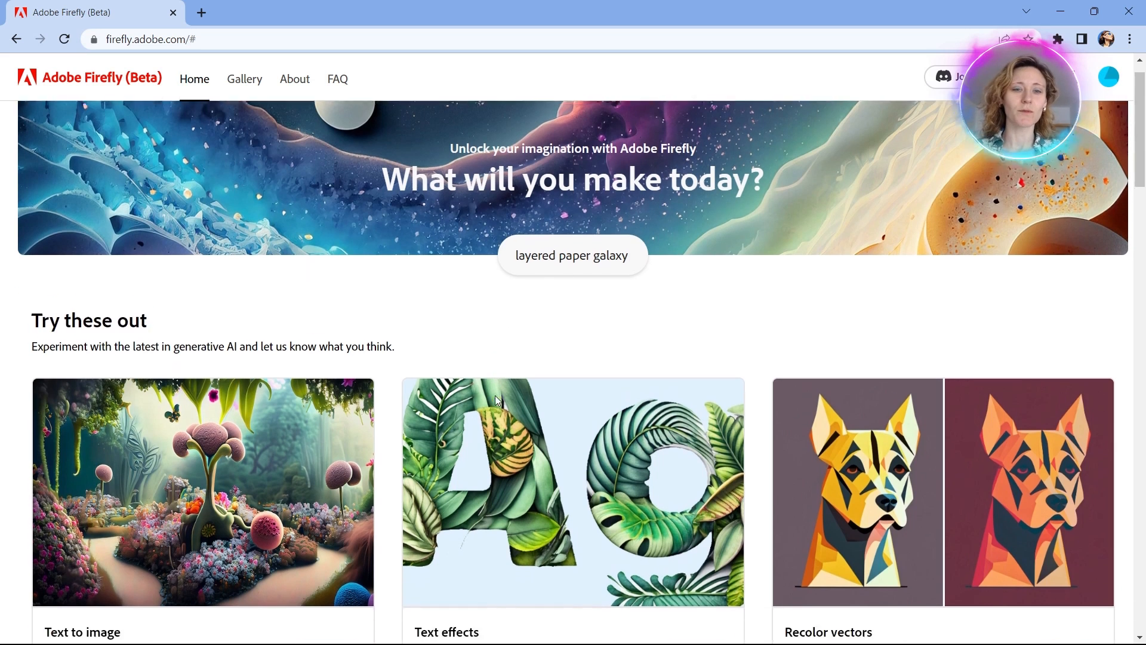
{"action": "scroll", "coordinate": [495, 395], "scroll_direction": "down", "scroll_amount": 1}
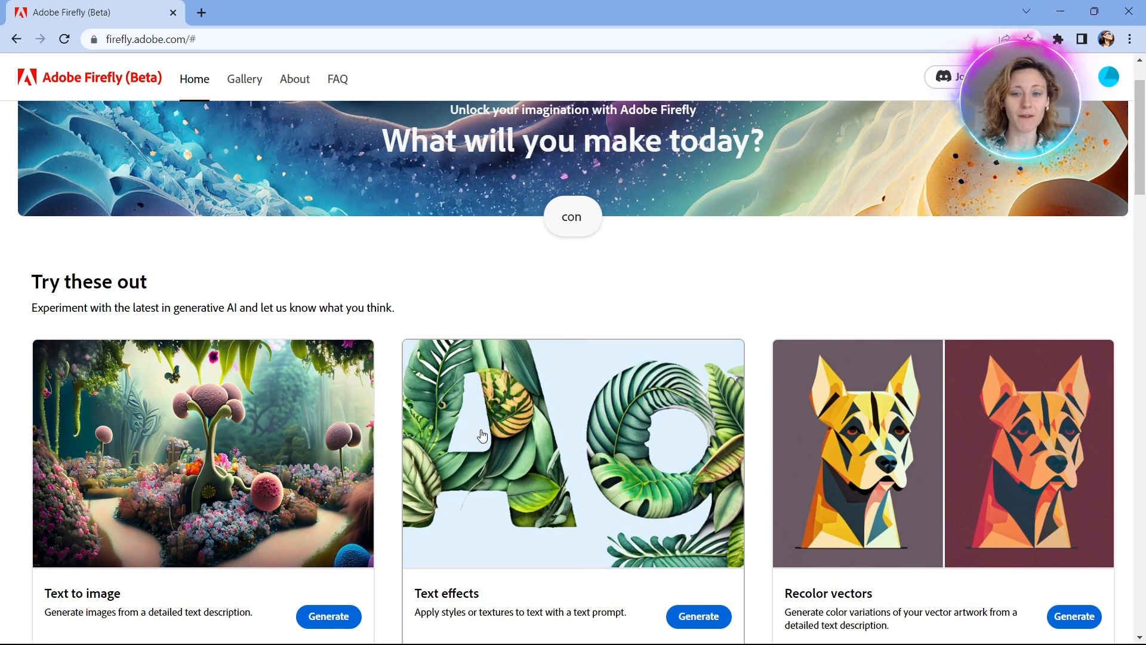
{"action": "scroll", "coordinate": [483, 435], "scroll_direction": "down", "scroll_amount": 6}
{"action": "scroll", "coordinate": [502, 374], "scroll_direction": "down", "scroll_amount": 4}
{"action": "scroll", "coordinate": [500, 373], "scroll_direction": "down", "scroll_amount": 6}
{"action": "scroll", "coordinate": [501, 373], "scroll_direction": "down", "scroll_amount": 7}
{"action": "scroll", "coordinate": [500, 372], "scroll_direction": "down", "scroll_amount": 4}
{"action": "scroll", "coordinate": [502, 372], "scroll_direction": "down", "scroll_amount": 5}
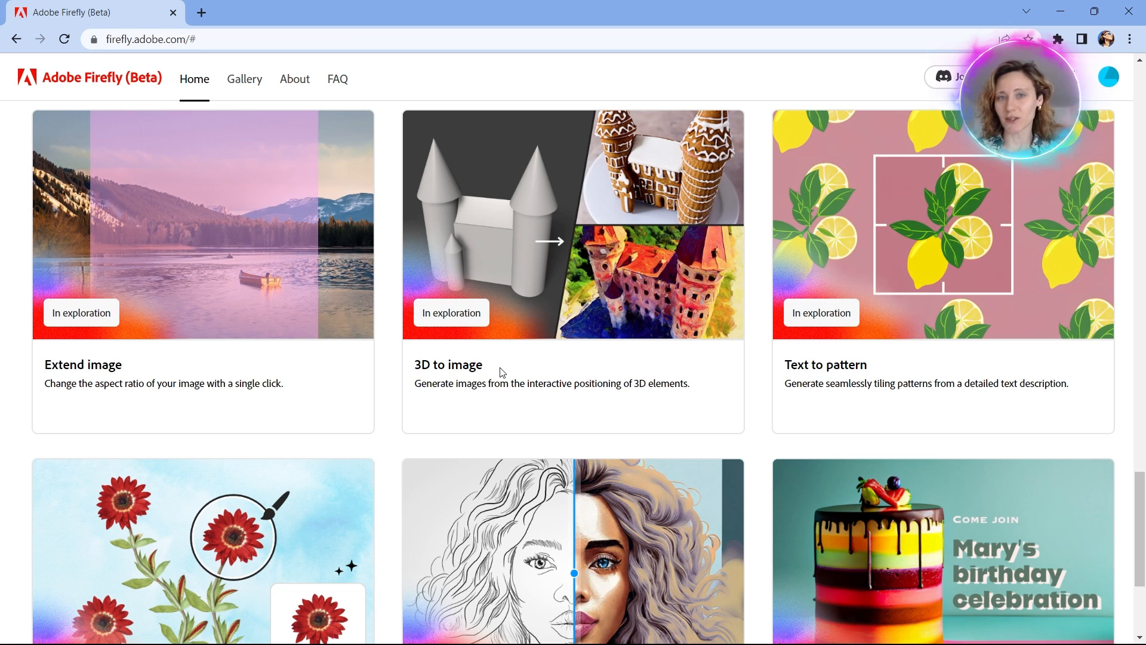
{"action": "scroll", "coordinate": [501, 371], "scroll_direction": "down", "scroll_amount": 4}
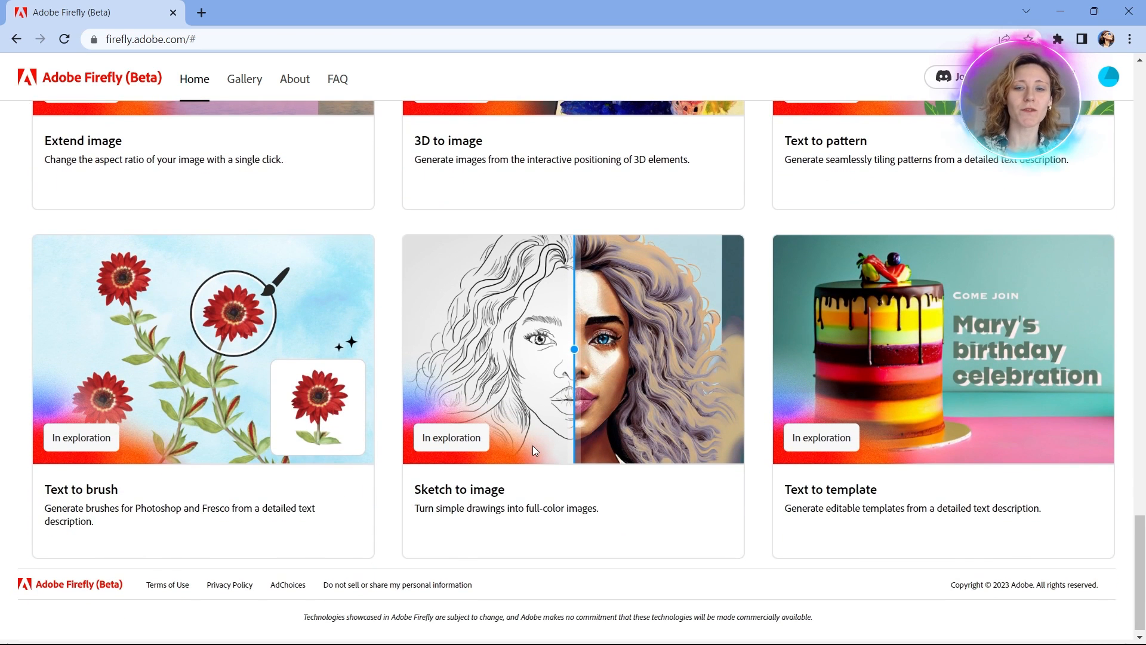
{"action": "scroll", "coordinate": [532, 445], "scroll_direction": "up", "scroll_amount": 7}
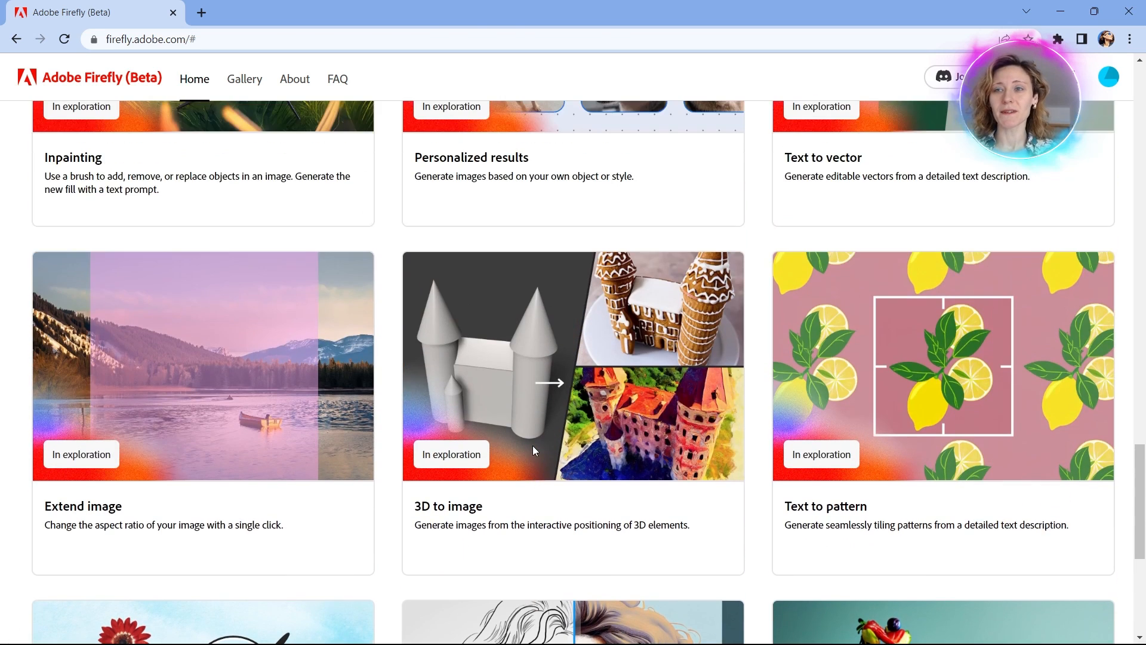
{"action": "scroll", "coordinate": [417, 501], "scroll_direction": "up", "scroll_amount": 9}
{"action": "scroll", "coordinate": [416, 502], "scroll_direction": "up", "scroll_amount": 12}
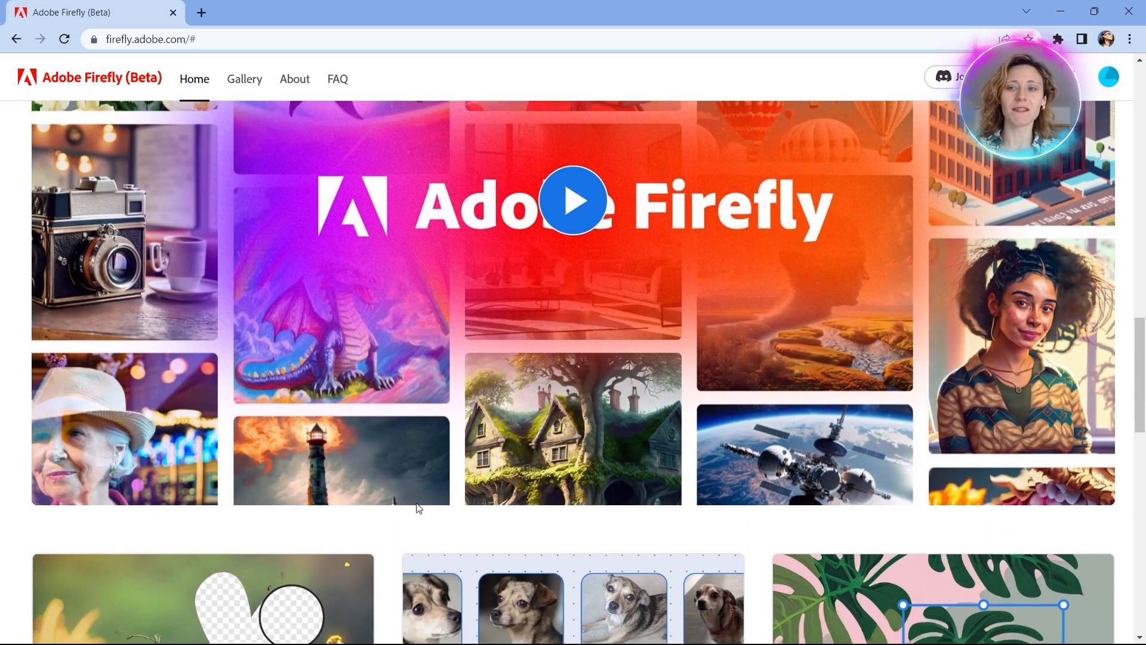
{"action": "scroll", "coordinate": [419, 508], "scroll_direction": "up", "scroll_amount": 1}
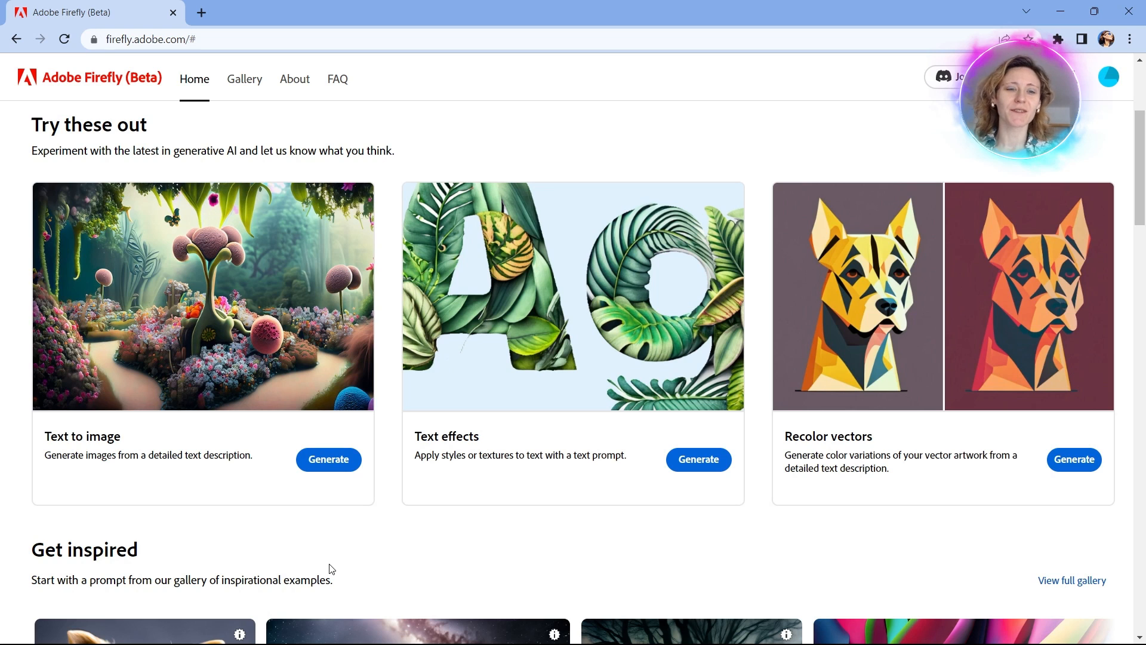
Open the Text to image tool and generate images from the prompt "tropical beach house"
{"action": "left_click", "coordinate": [314, 465]}
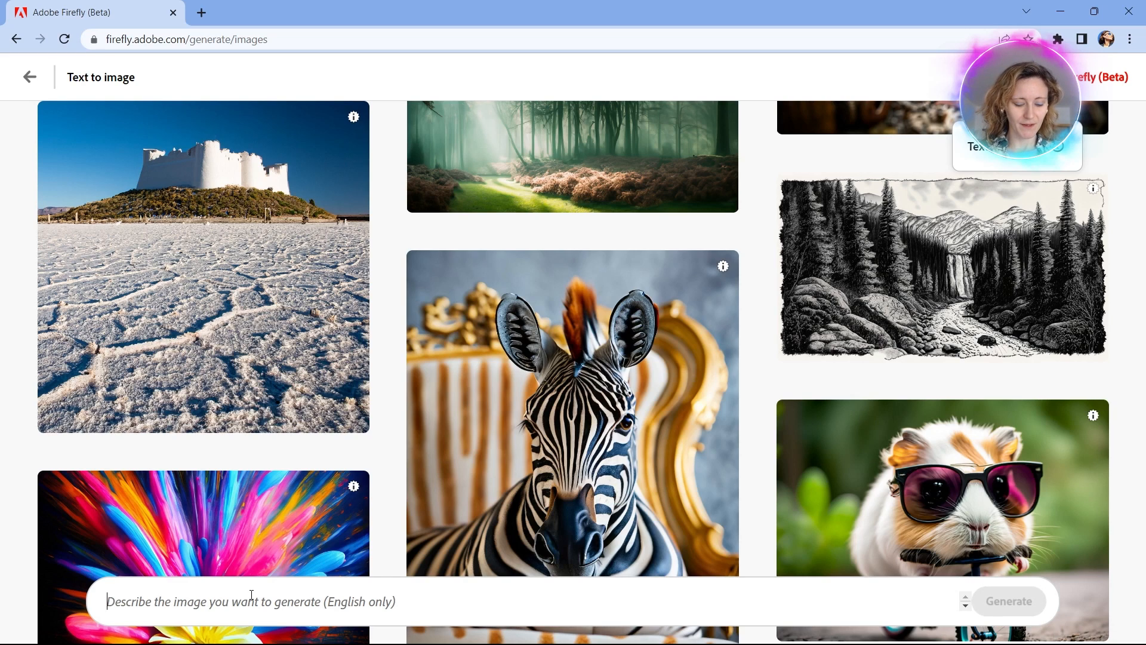
{"action": "type", "text": "topical"}
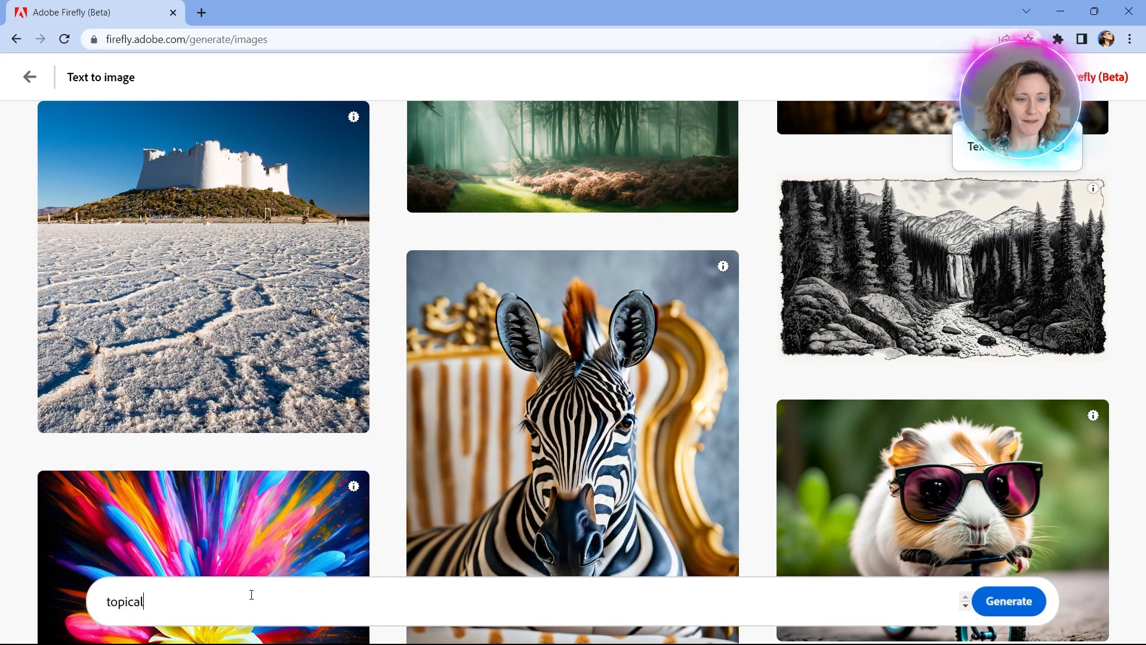
{"action": "key", "text": "Right"}
{"action": "type", "text": "r"}
{"action": "key", "text": "End"}
{"action": "type", "text": "beach"}
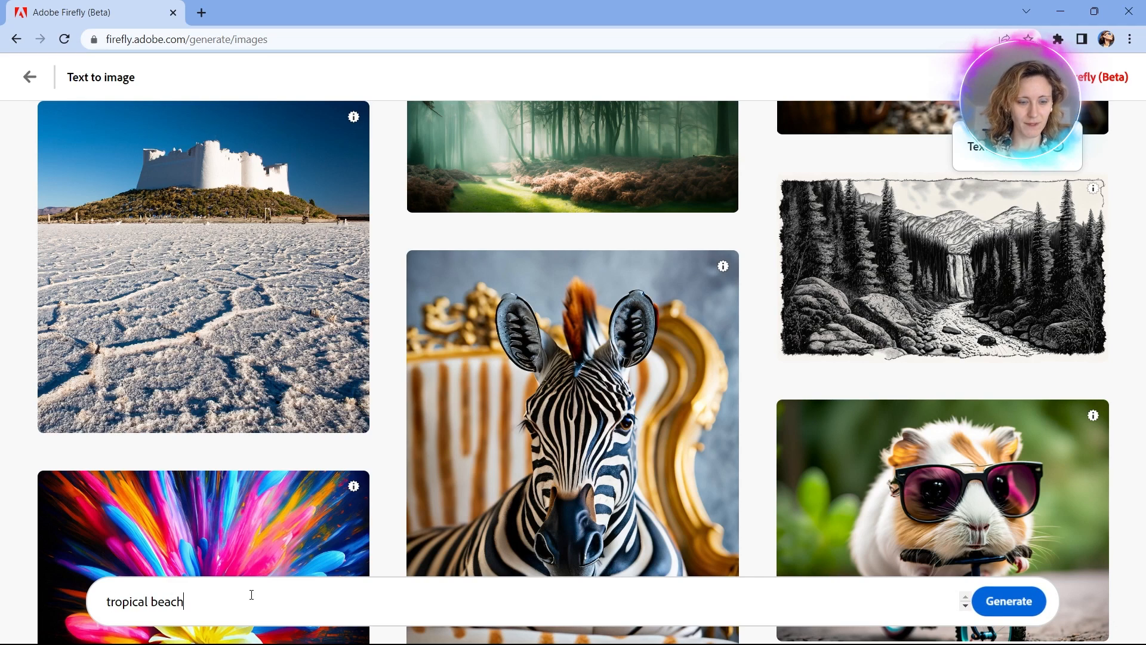
{"action": "type", "text": " house"}
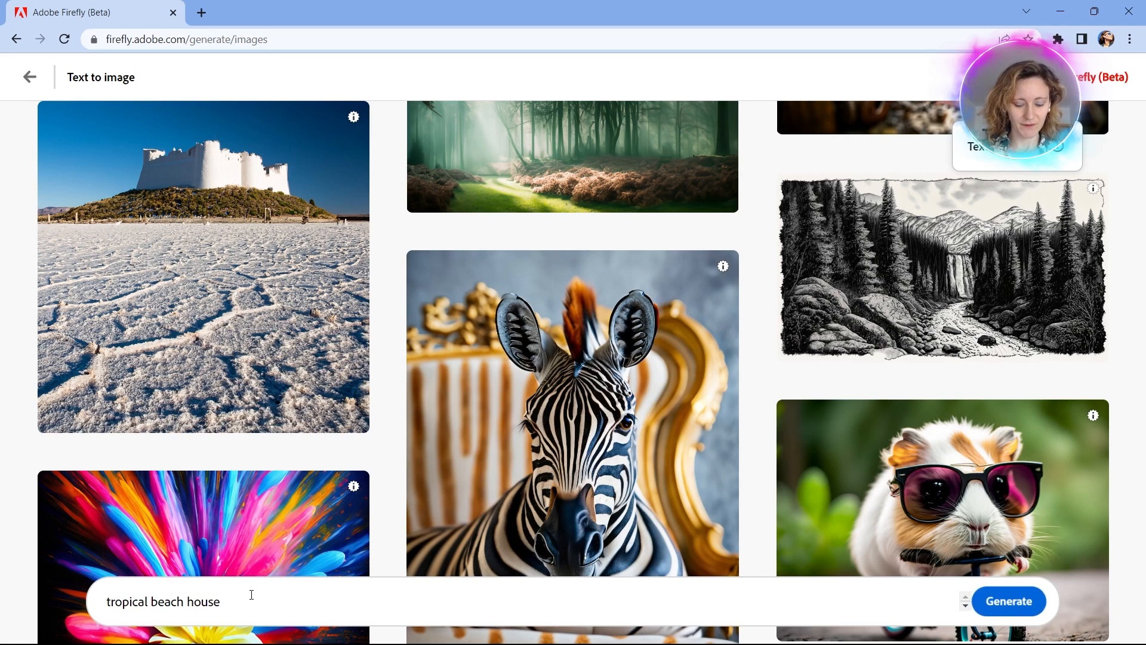
{"action": "key", "text": "Return"}
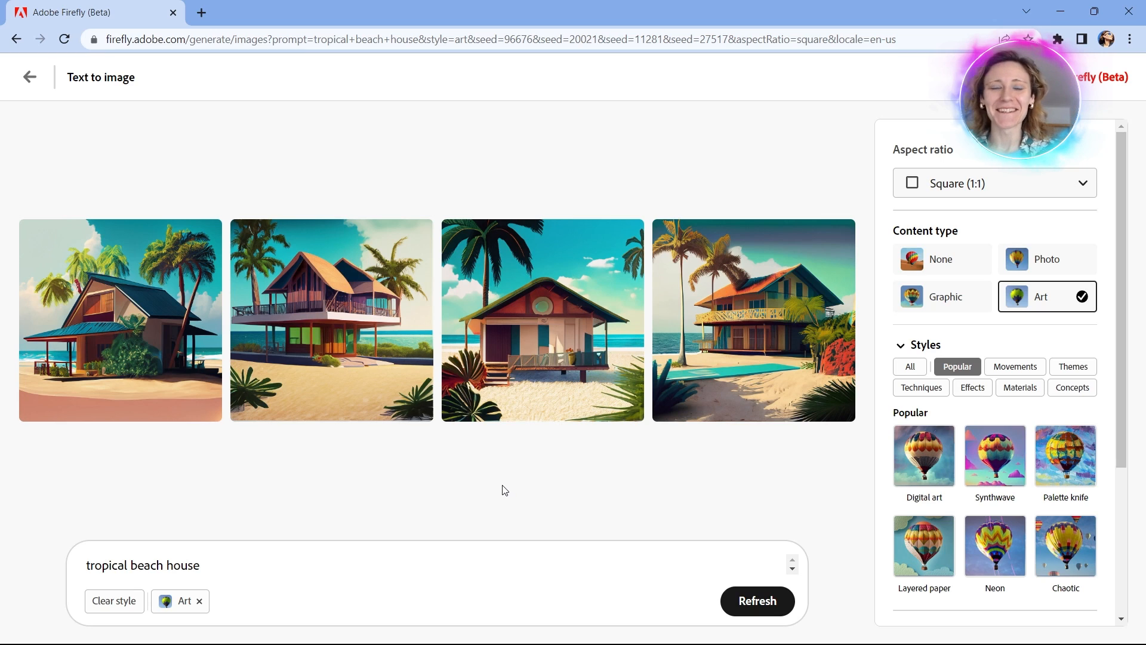
View the first three generated art-style beach house images enlarged, one after another, and close the preview
{"action": "mouse_move", "coordinate": [110, 374]}
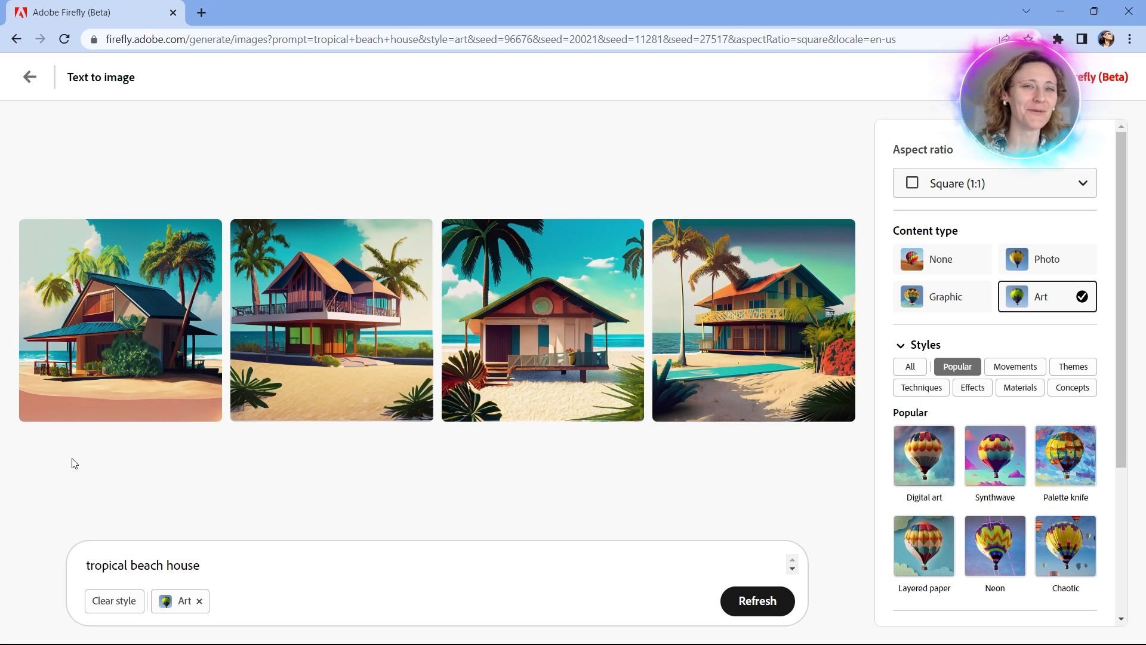
{"action": "mouse_move", "coordinate": [123, 337]}
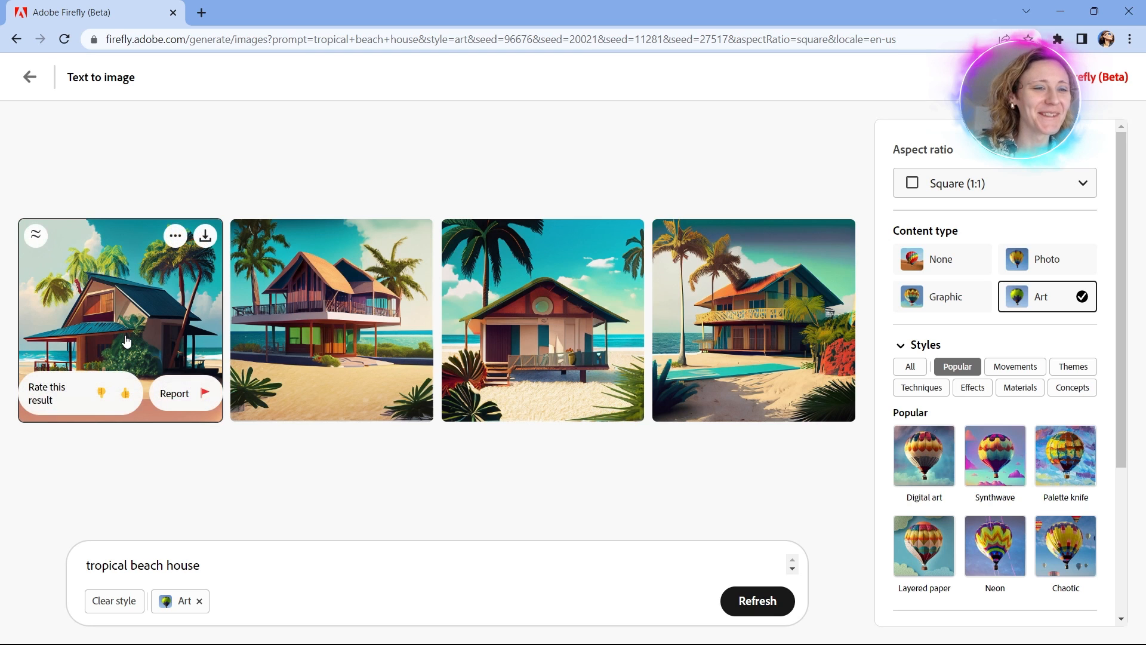
{"action": "left_click", "coordinate": [177, 326]}
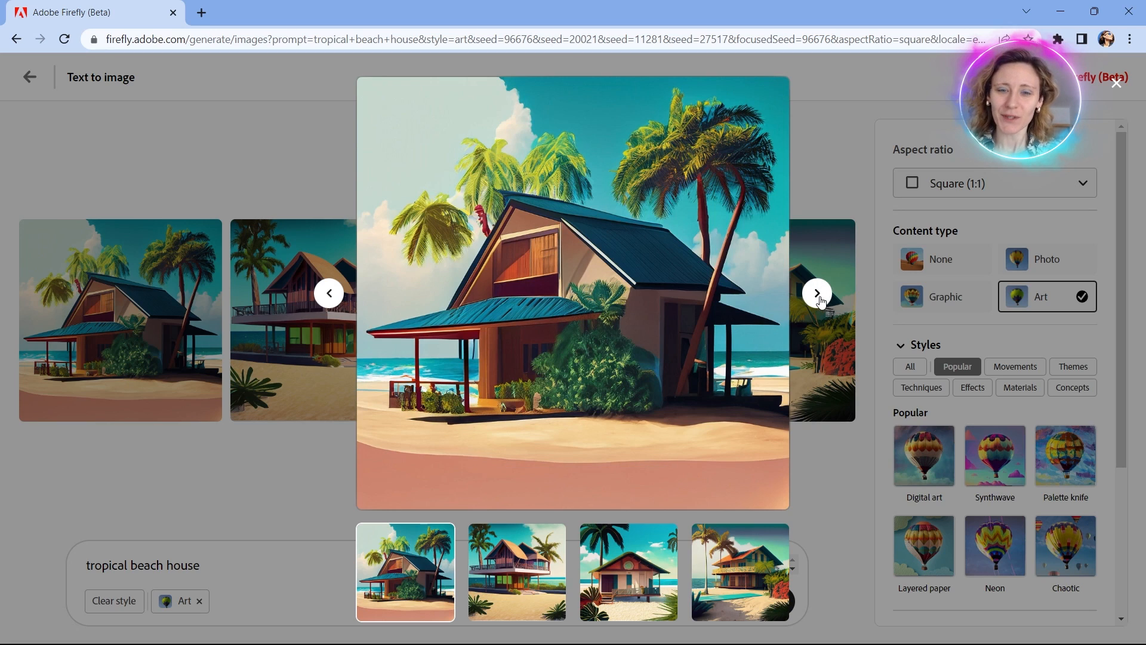
{"action": "mouse_move", "coordinate": [534, 231]}
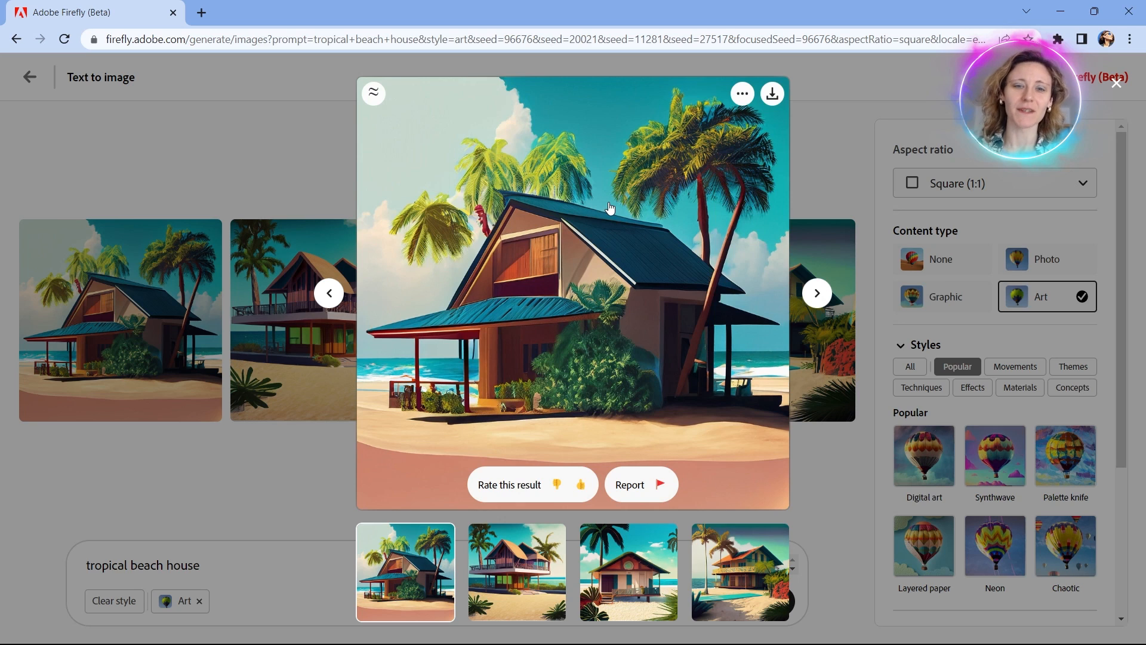
{"action": "left_click", "coordinate": [825, 292]}
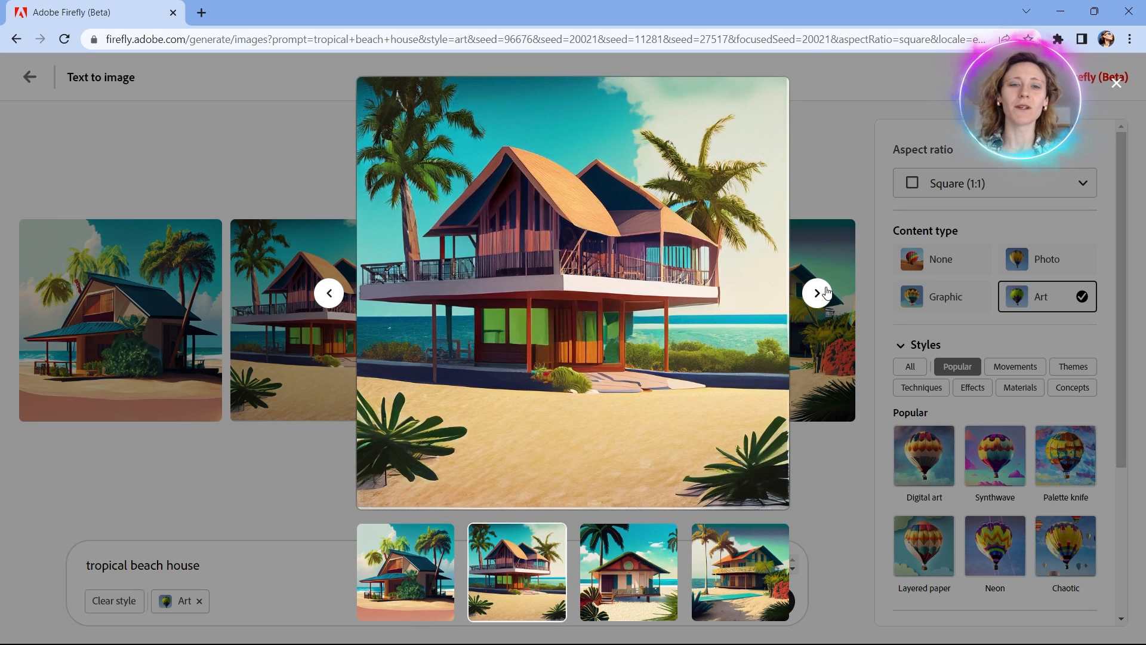
{"action": "left_click", "coordinate": [813, 298]}
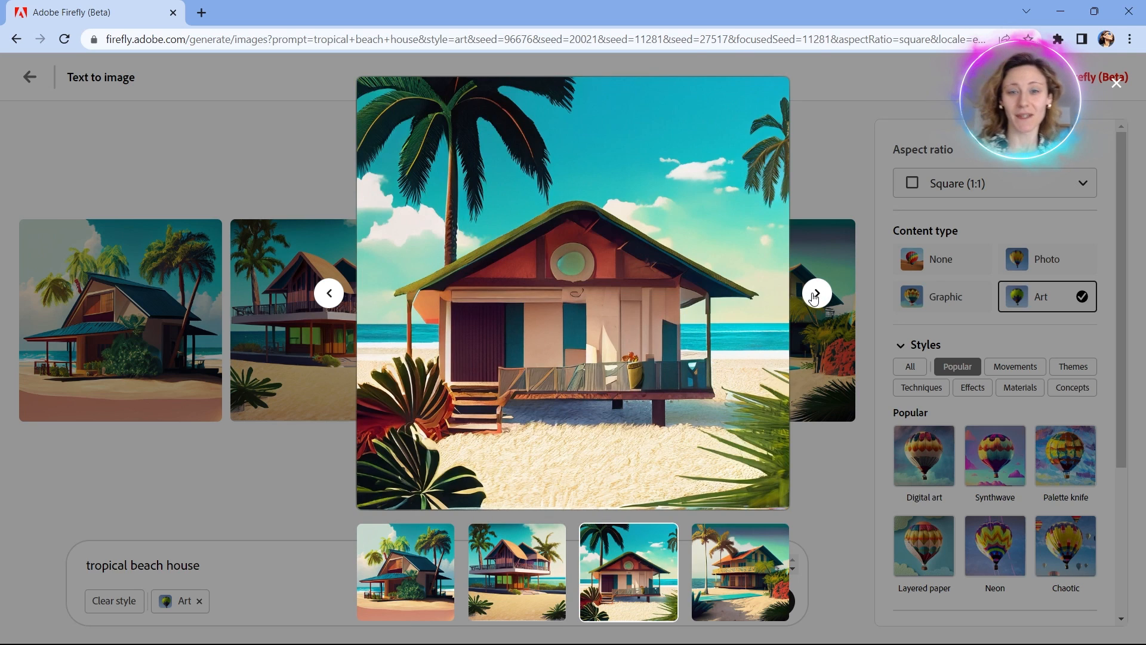
{"action": "left_click", "coordinate": [850, 208]}
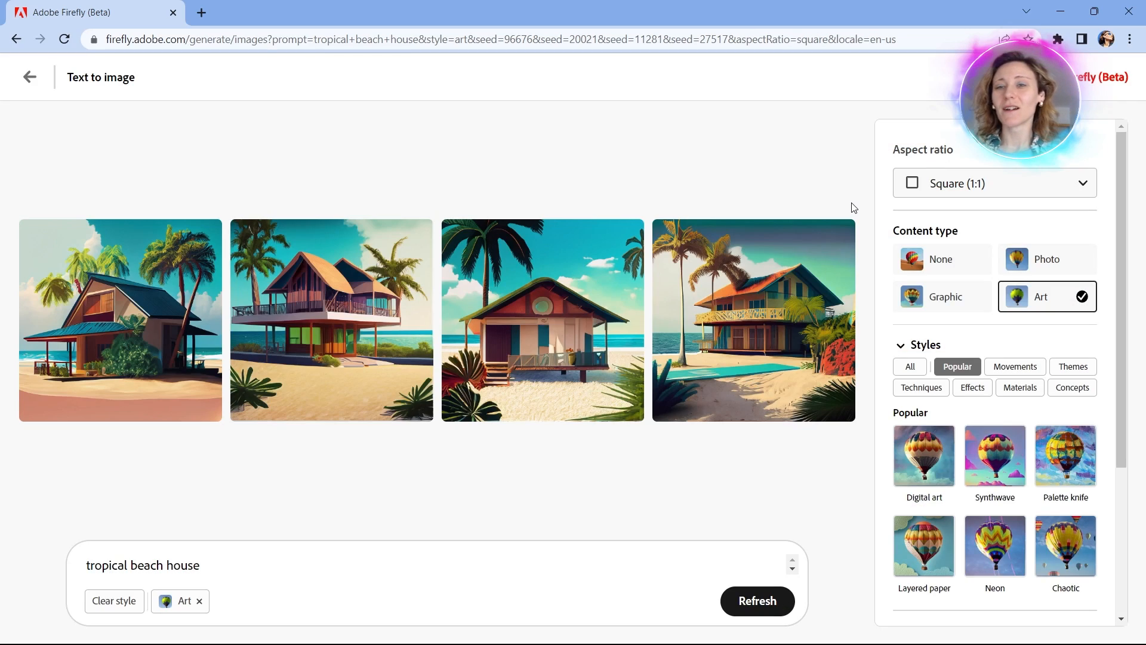
Change the content type to Photo and review all four beach house results in the enlarged preview
{"action": "left_click", "coordinate": [1049, 263]}
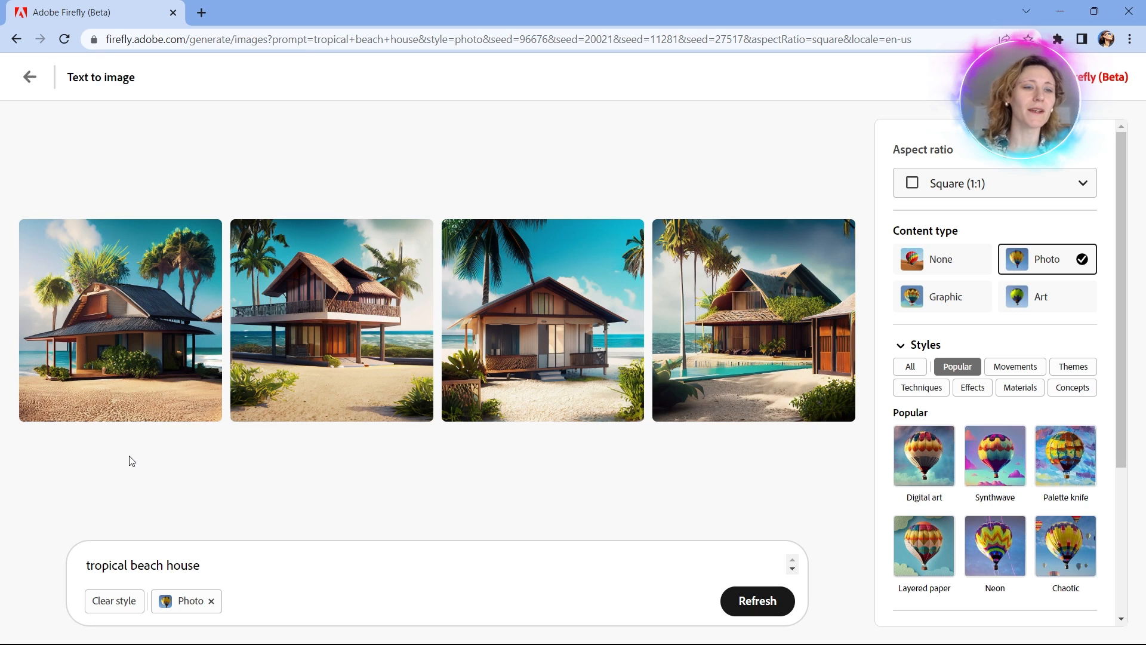
{"action": "left_click", "coordinate": [118, 328]}
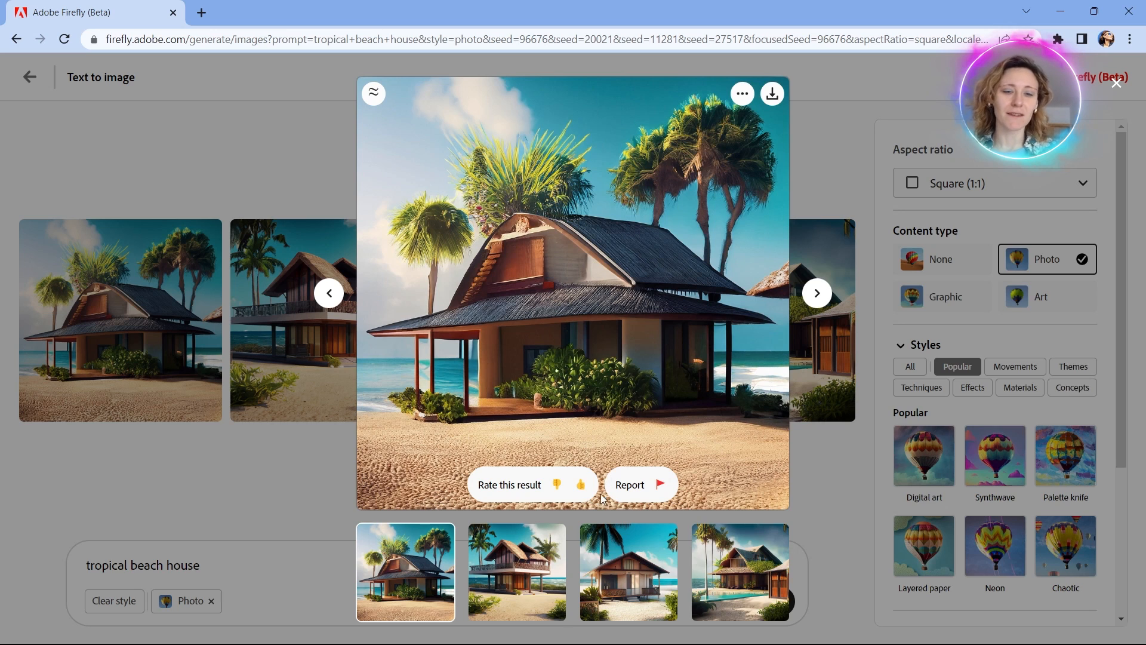
{"action": "key", "text": "Right"}
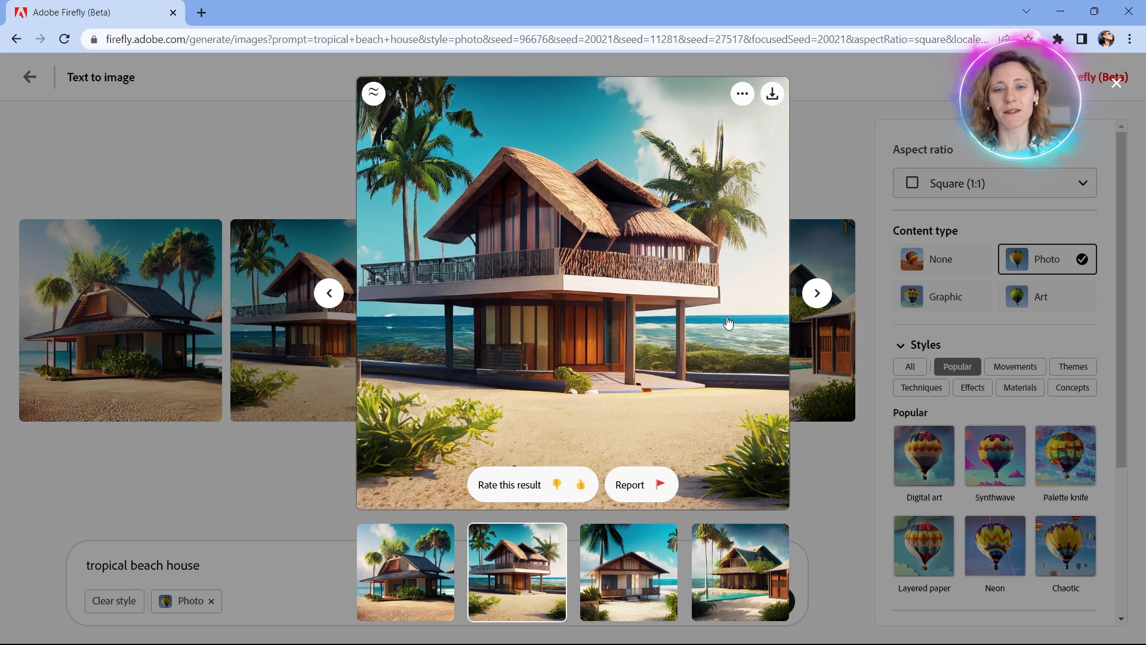
{"action": "left_click", "coordinate": [634, 542]}
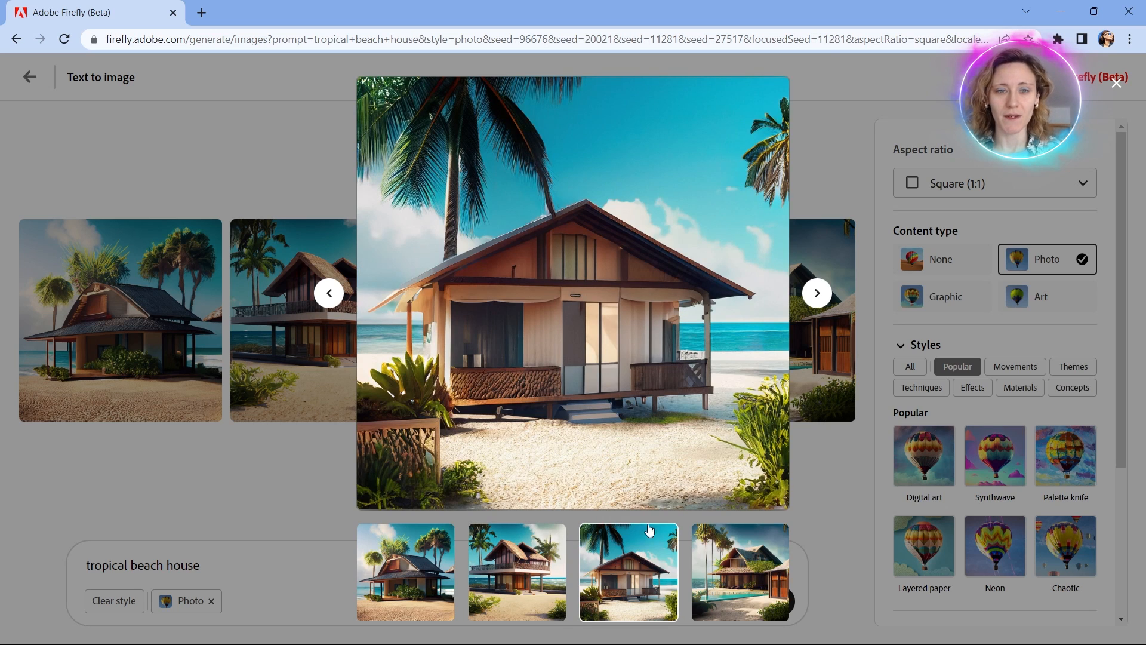
{"action": "left_click", "coordinate": [776, 591]}
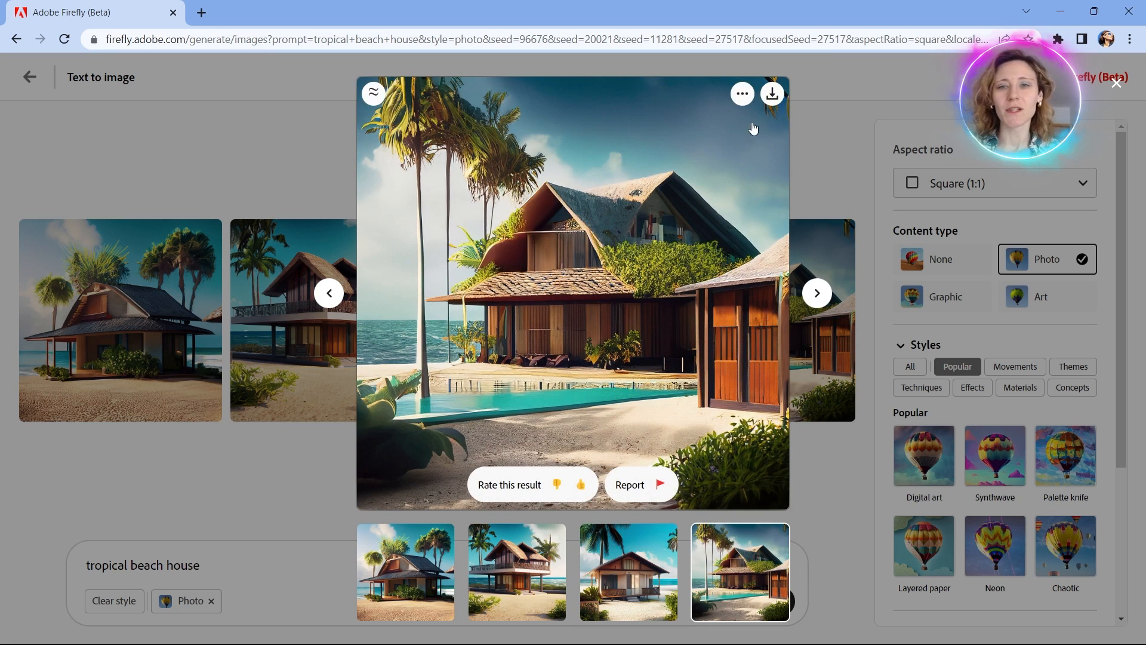
{"action": "left_click", "coordinate": [810, 160]}
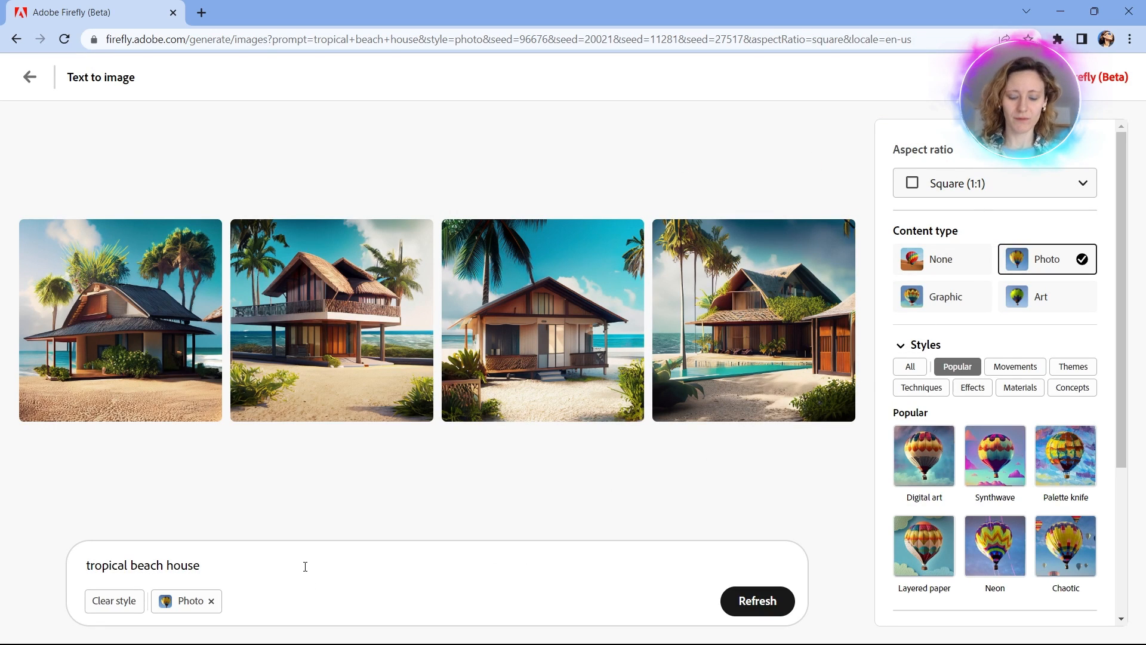
Extend the prompt to "tropical beach house, sunny, positive vibes, surfing" and generate new images
{"action": "type", "text": ","}
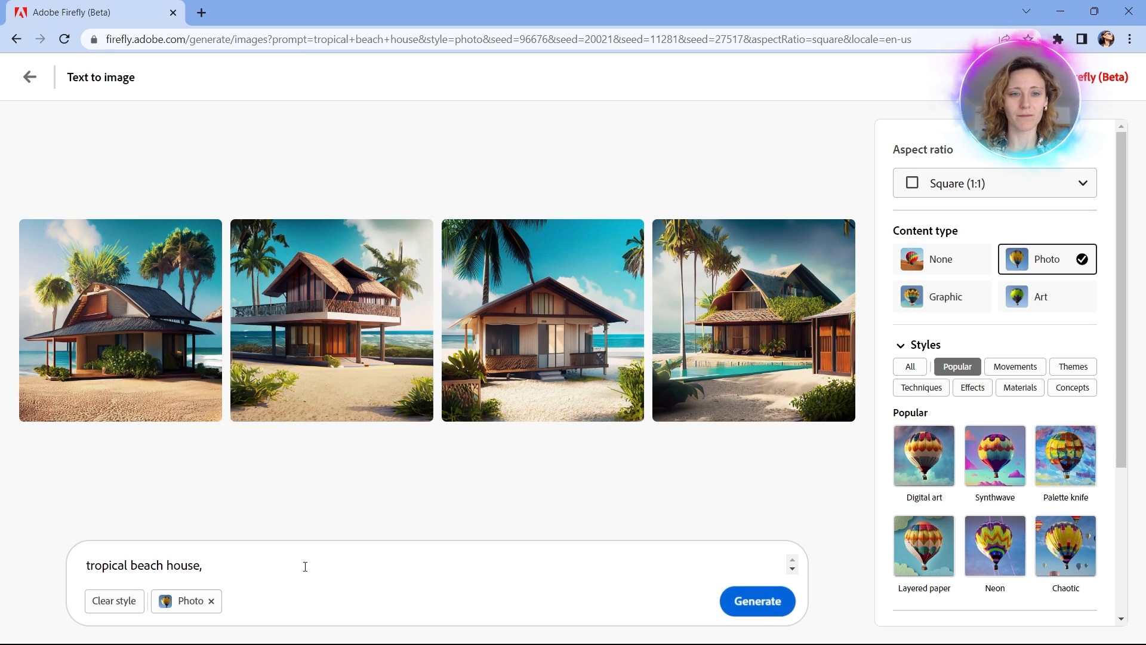
{"action": "type", "text": "su"}
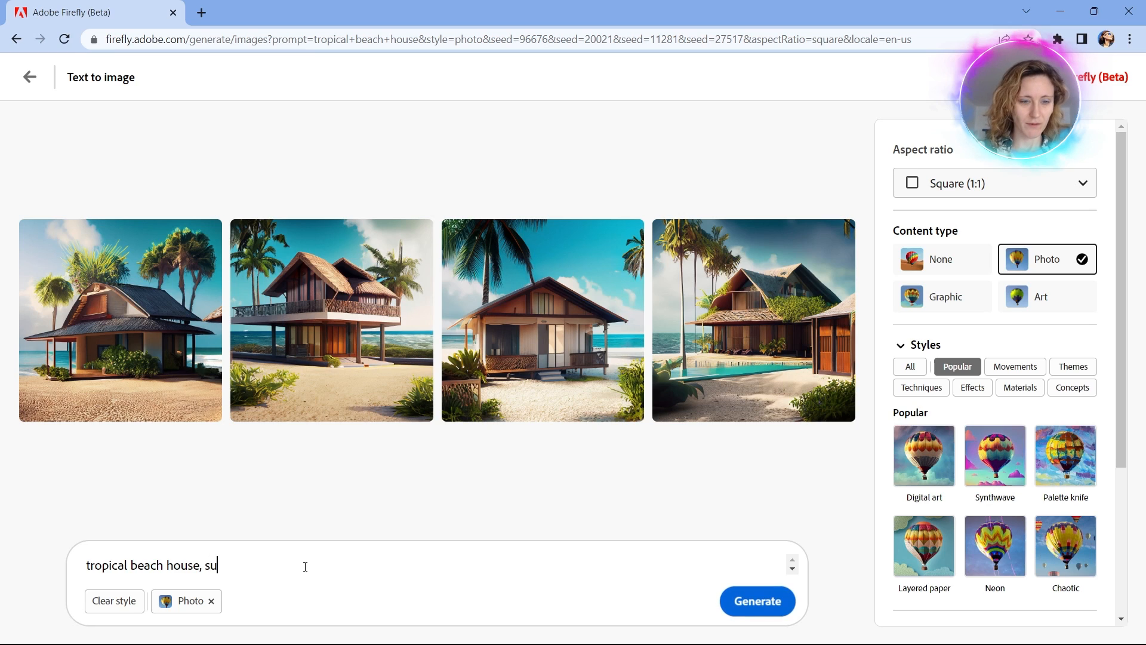
{"action": "type", "text": "nny, positive vibe"}
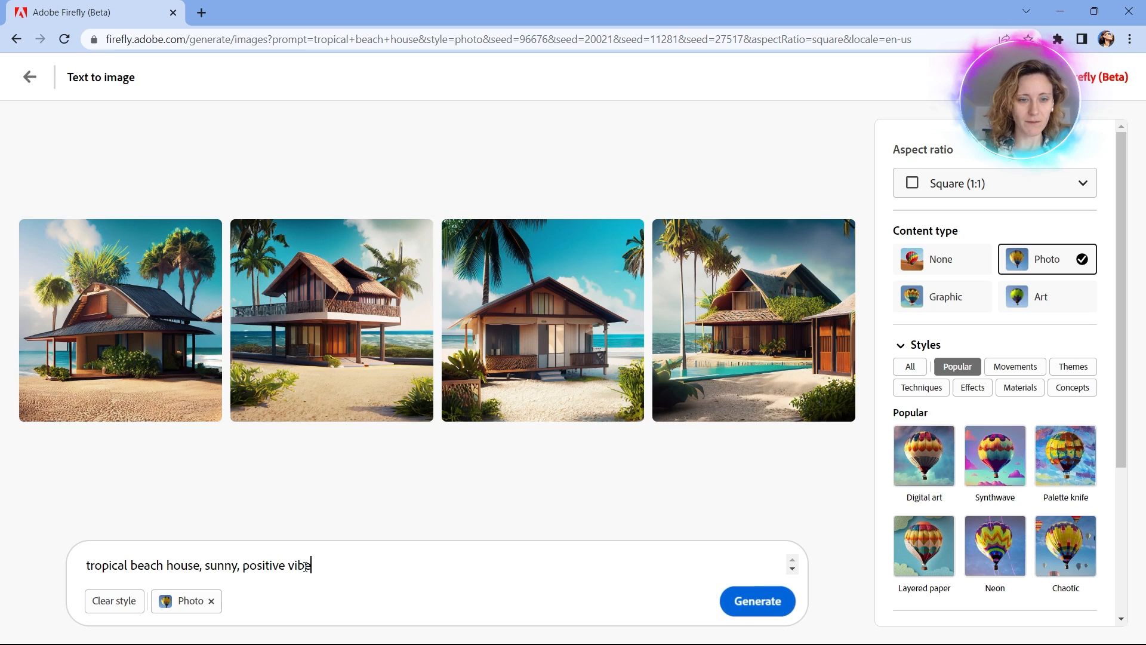
{"action": "type", "text": "s,"}
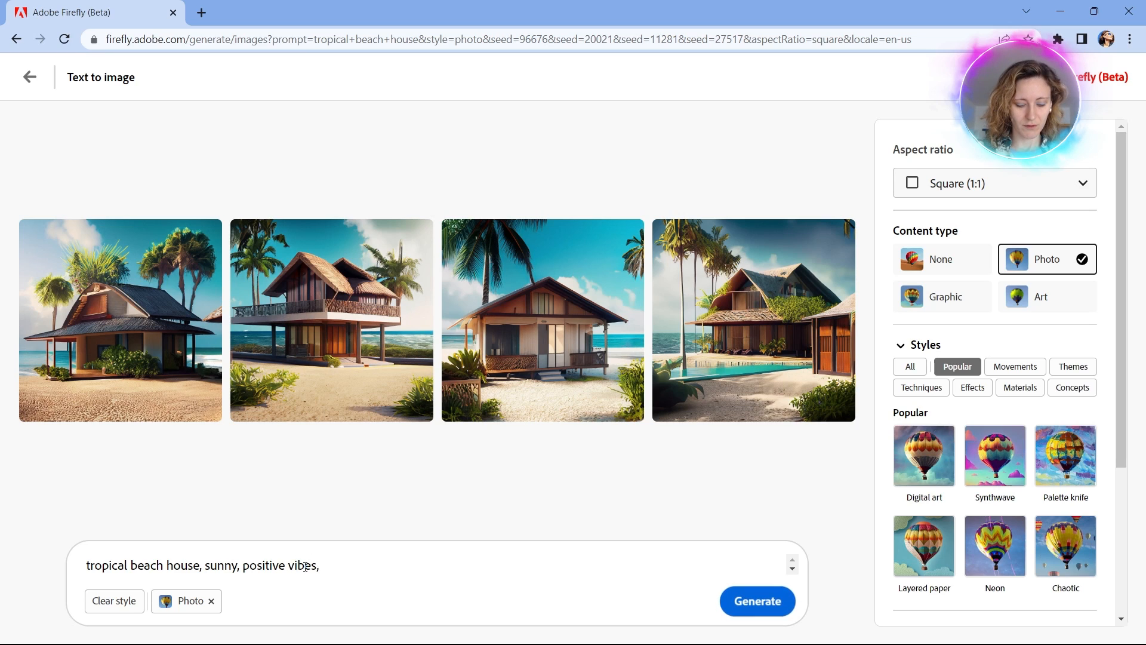
{"action": "type", "text": " surfing"}
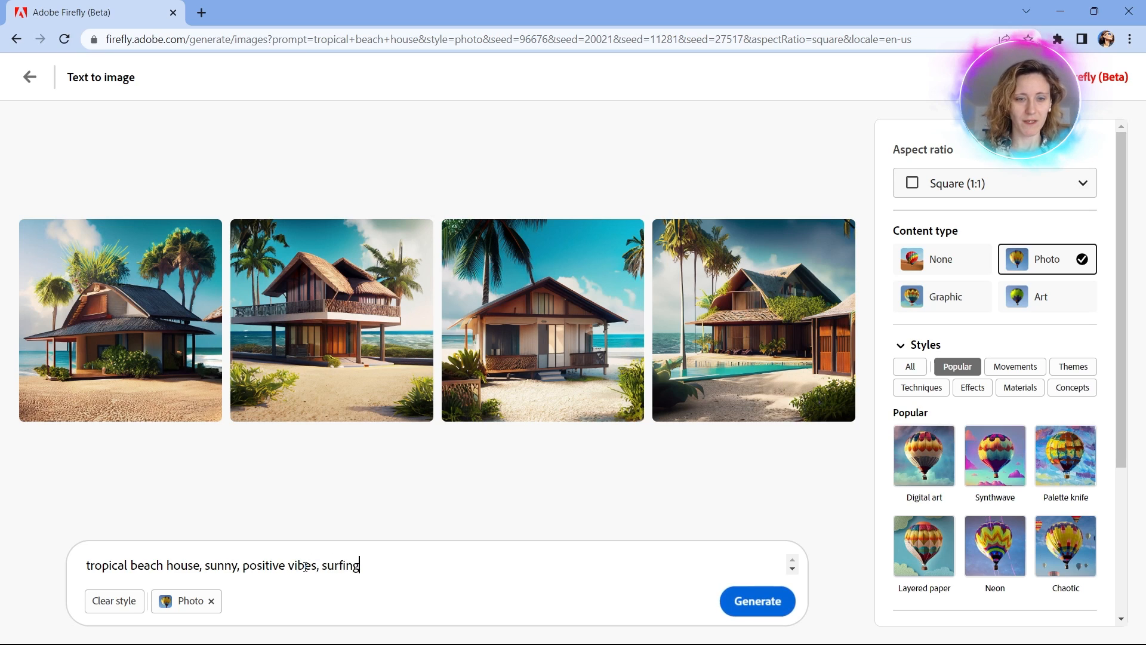
{"action": "left_click", "coordinate": [779, 604]}
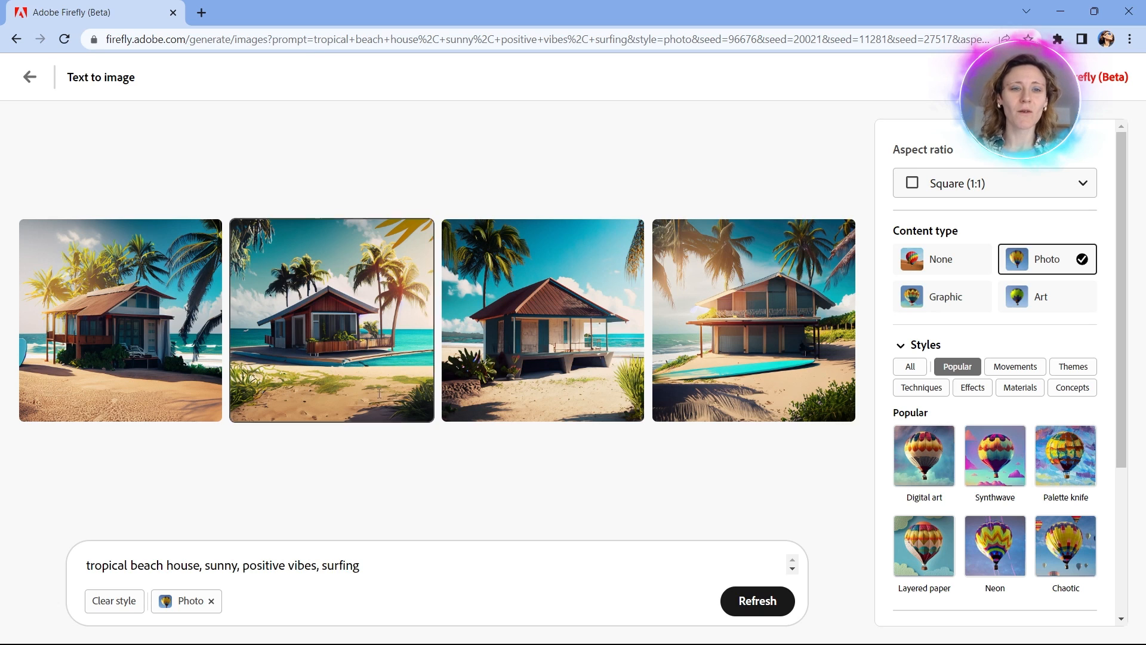
Review all four sunny surfing beach house results one after another in the enlarged preview, and close it
{"action": "mouse_move", "coordinate": [134, 308]}
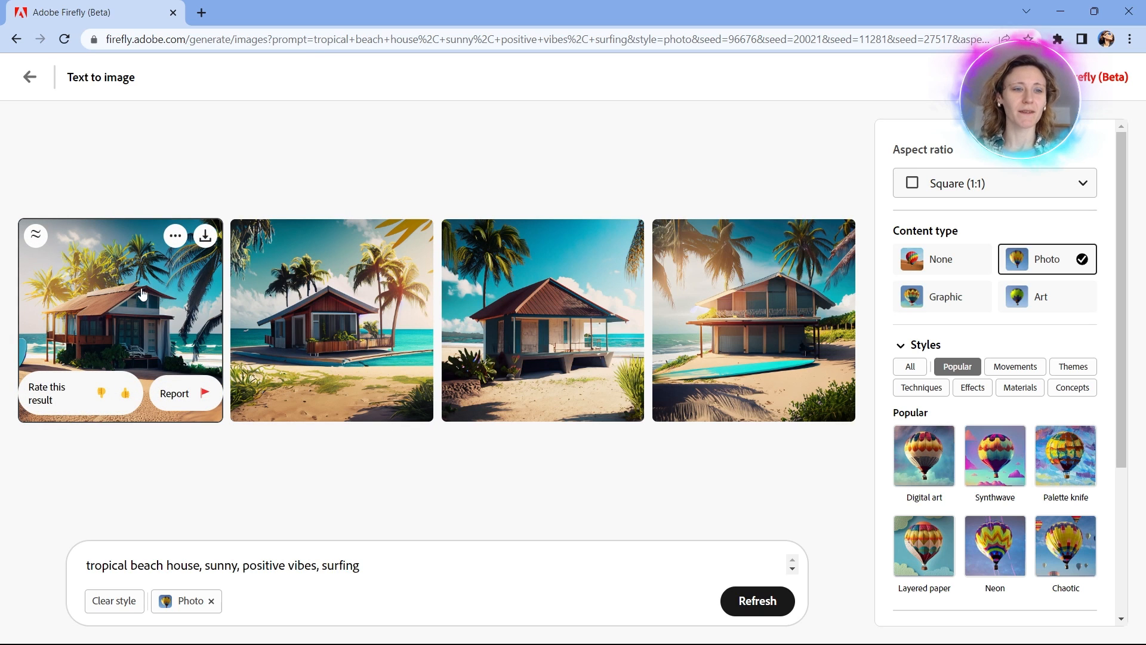
{"action": "left_click", "coordinate": [103, 285]}
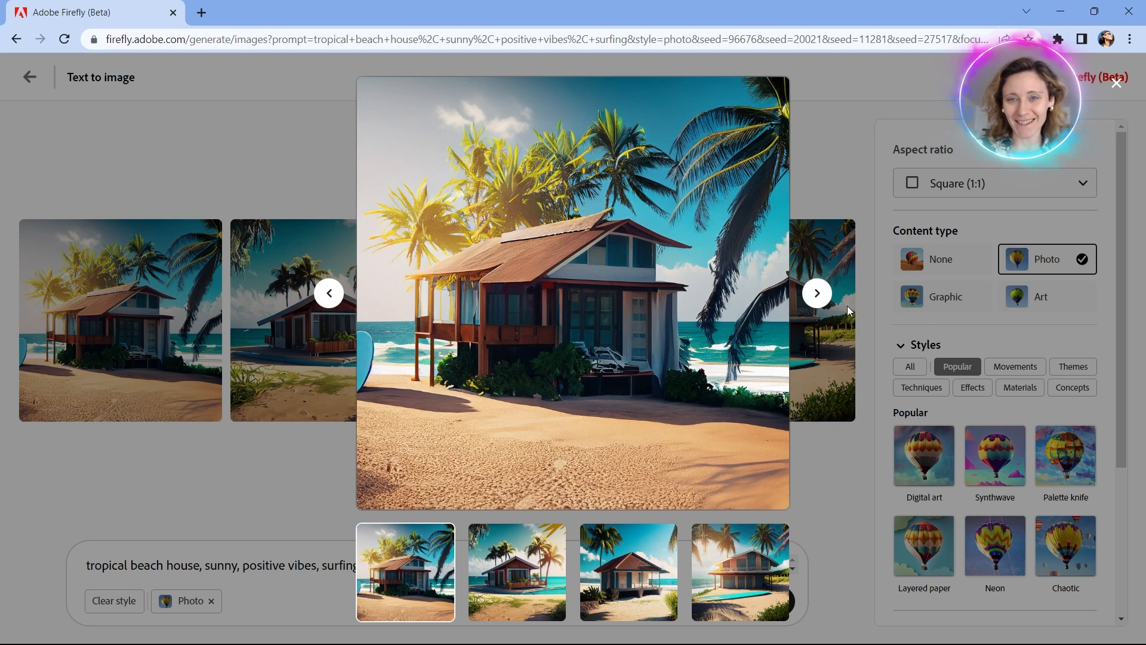
{"action": "left_click", "coordinate": [817, 293]}
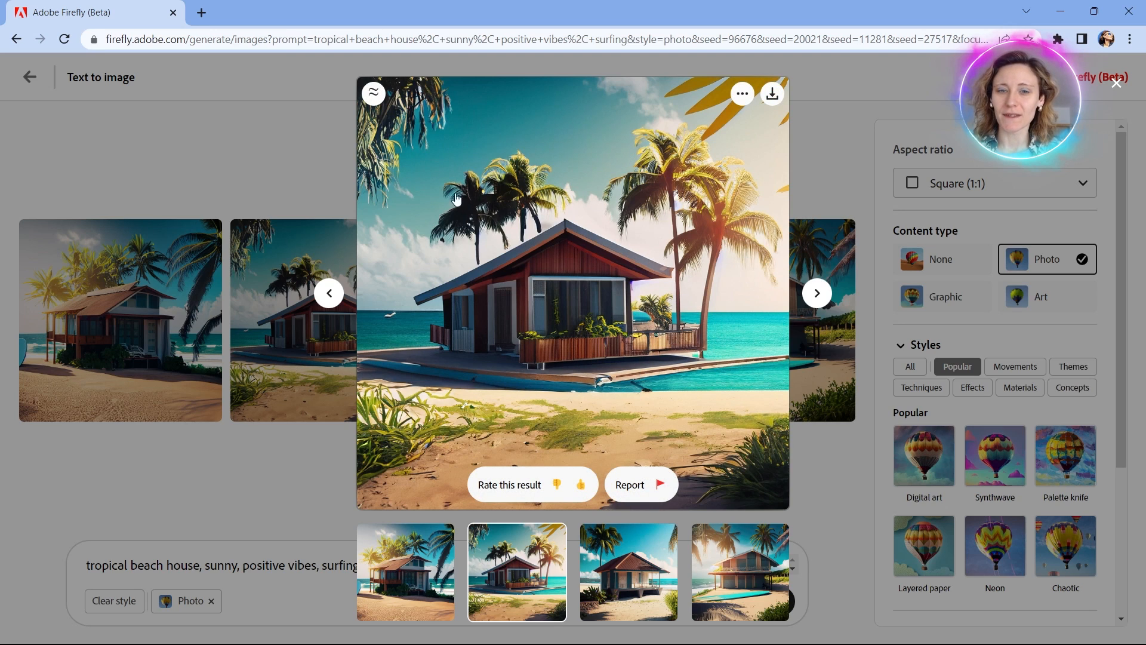
{"action": "left_click", "coordinate": [817, 293]}
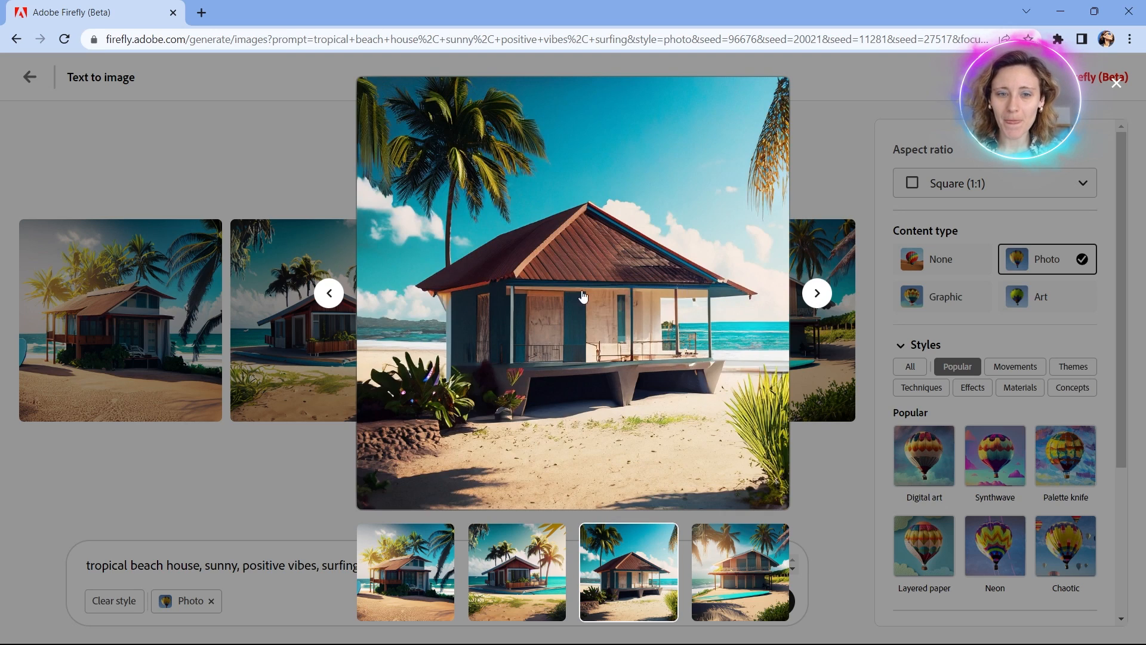
{"action": "left_click", "coordinate": [816, 292]}
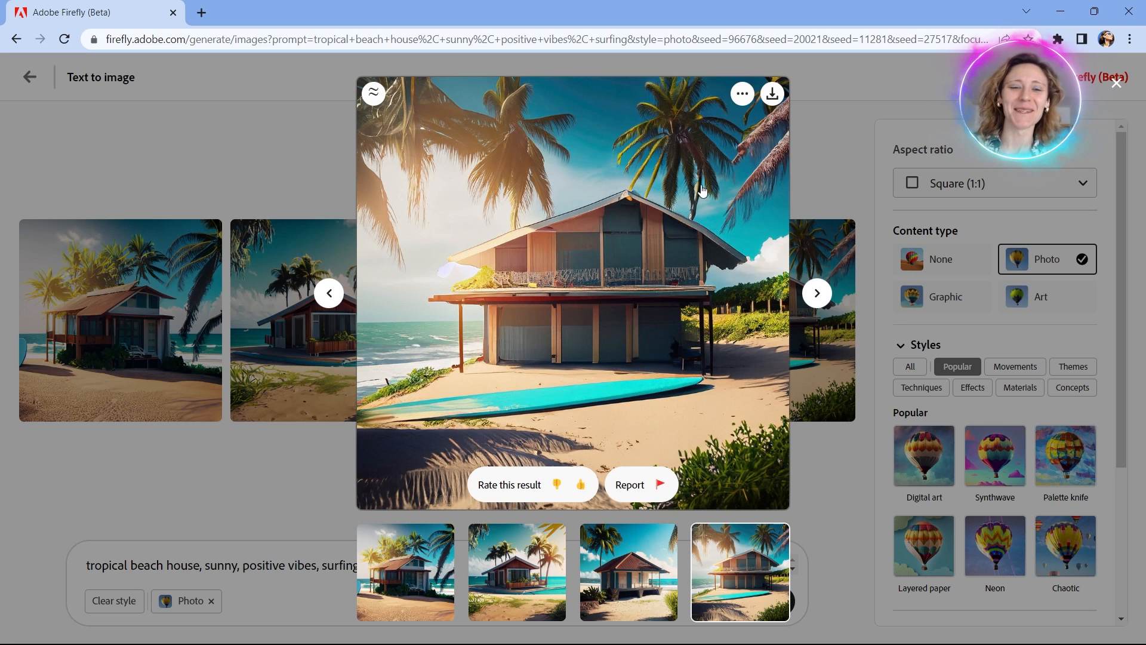
{"action": "left_click", "coordinate": [272, 475]}
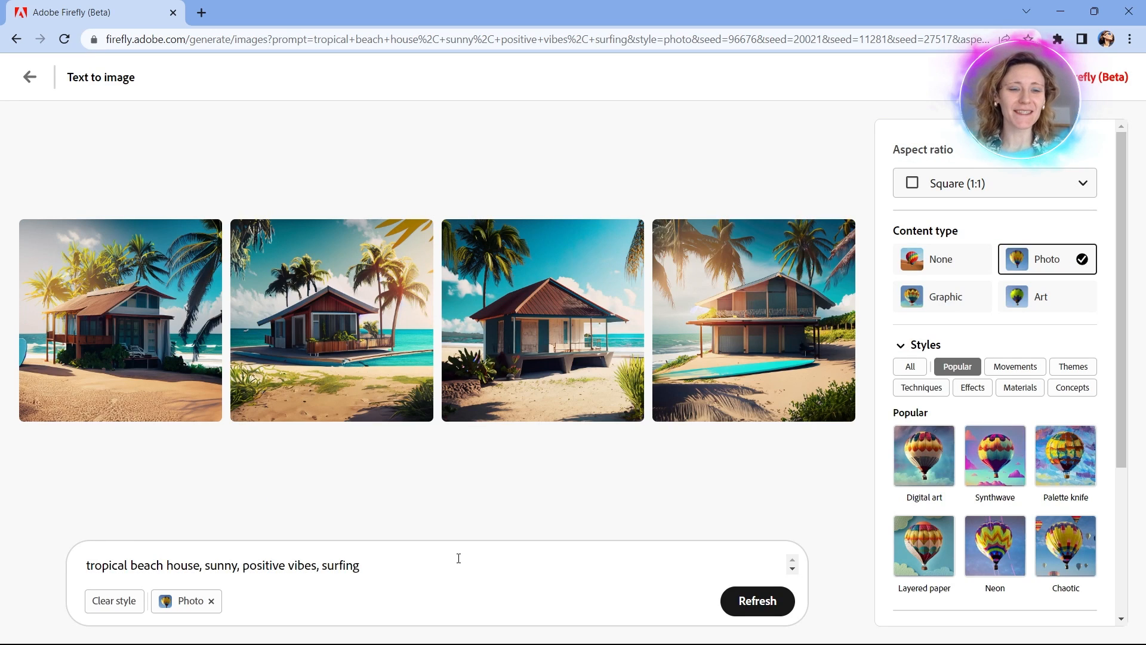
Add ", people" to the end of the prompt and generate new images
{"action": "type", "text": ","}
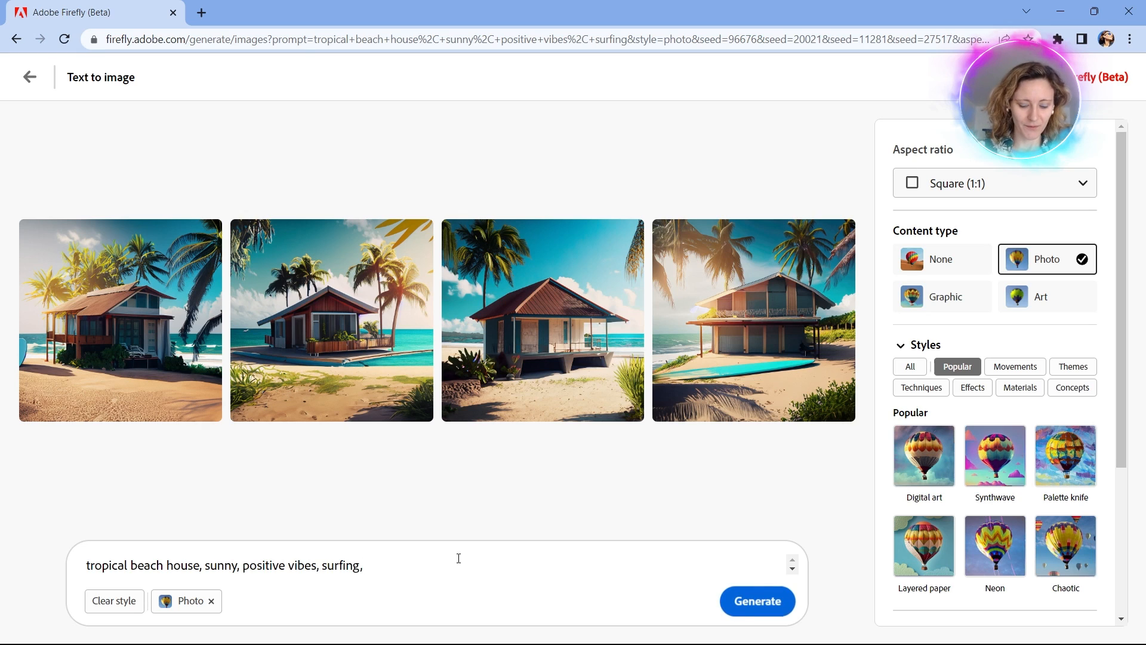
{"action": "type", "text": " people"}
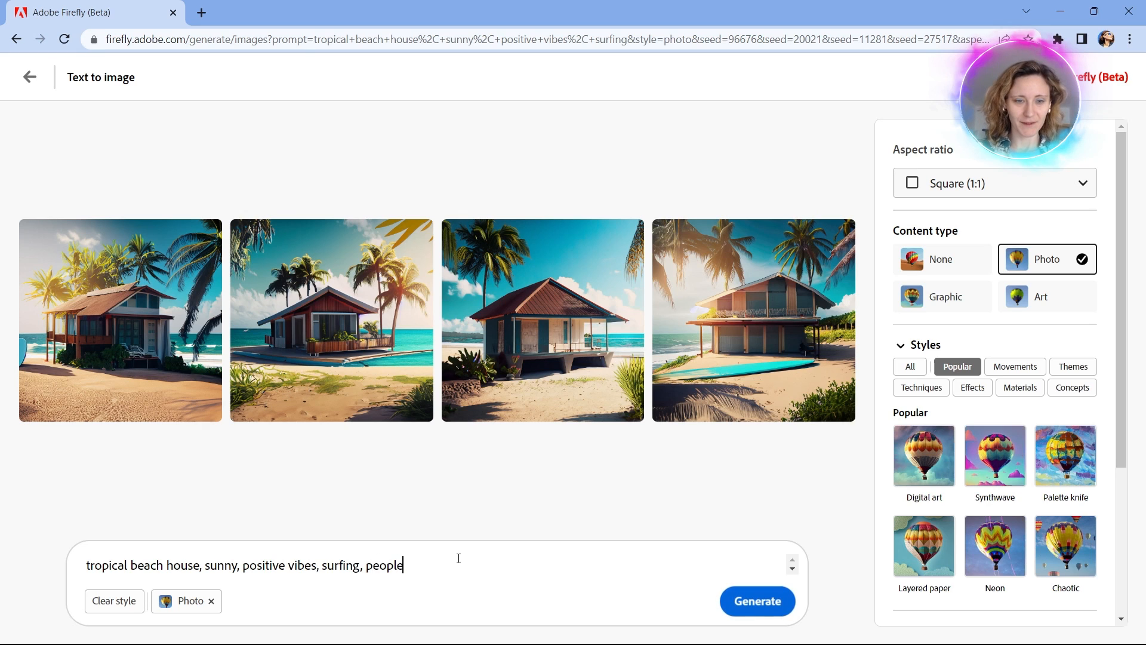
{"action": "key", "text": "Return"}
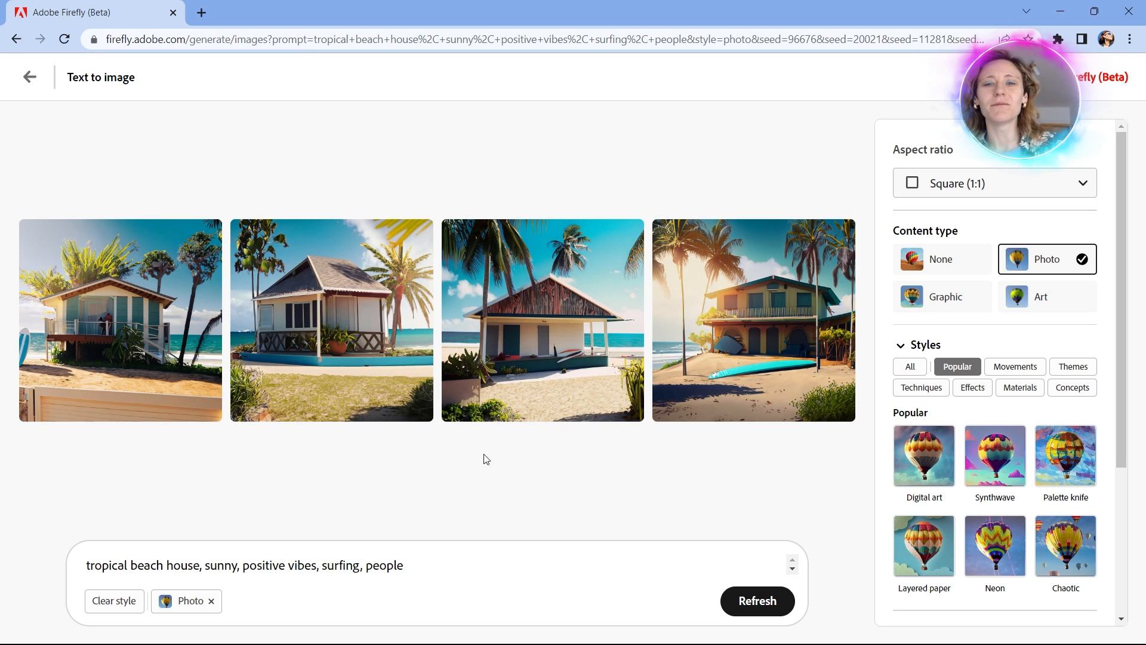
Look through the four results of the prompt with people in the enlarged preview, return to the first one, and close the preview
{"action": "left_click", "coordinate": [207, 324]}
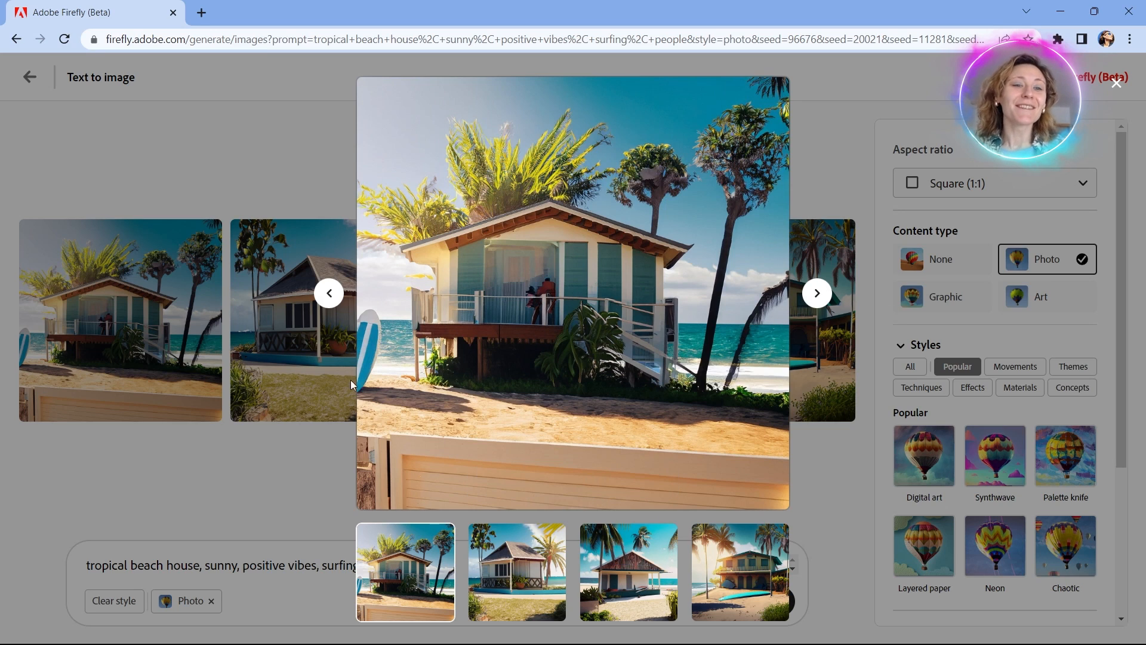
{"action": "left_click", "coordinate": [818, 294]}
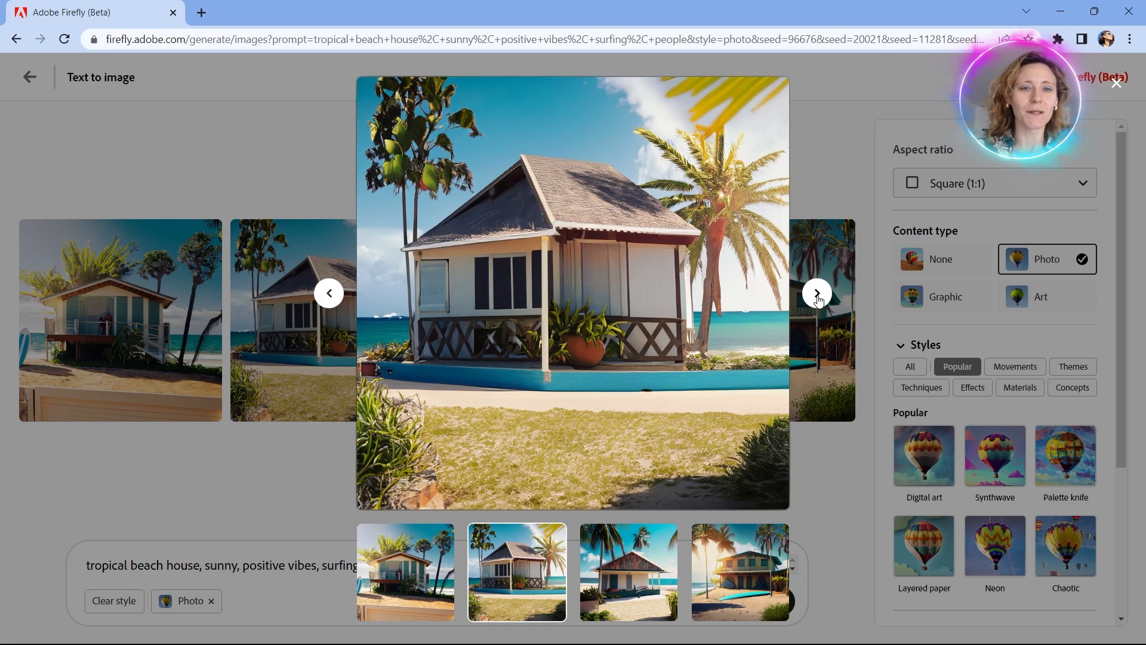
{"action": "left_click", "coordinate": [817, 293]}
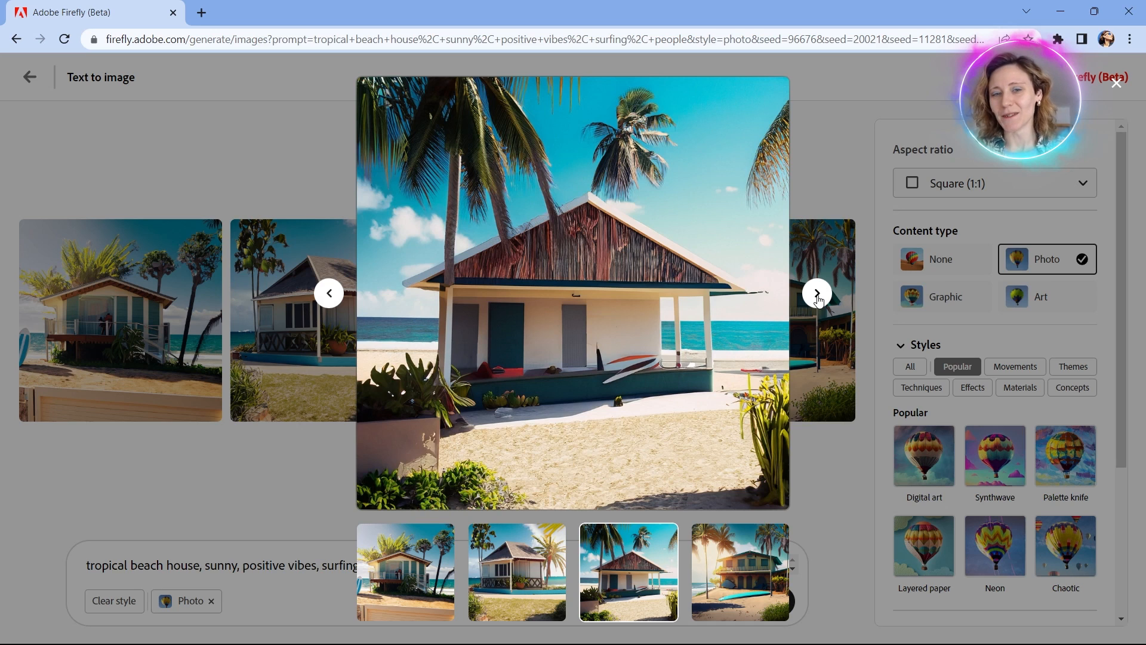
{"action": "left_click", "coordinate": [817, 294]}
{"action": "left_click", "coordinate": [817, 293]}
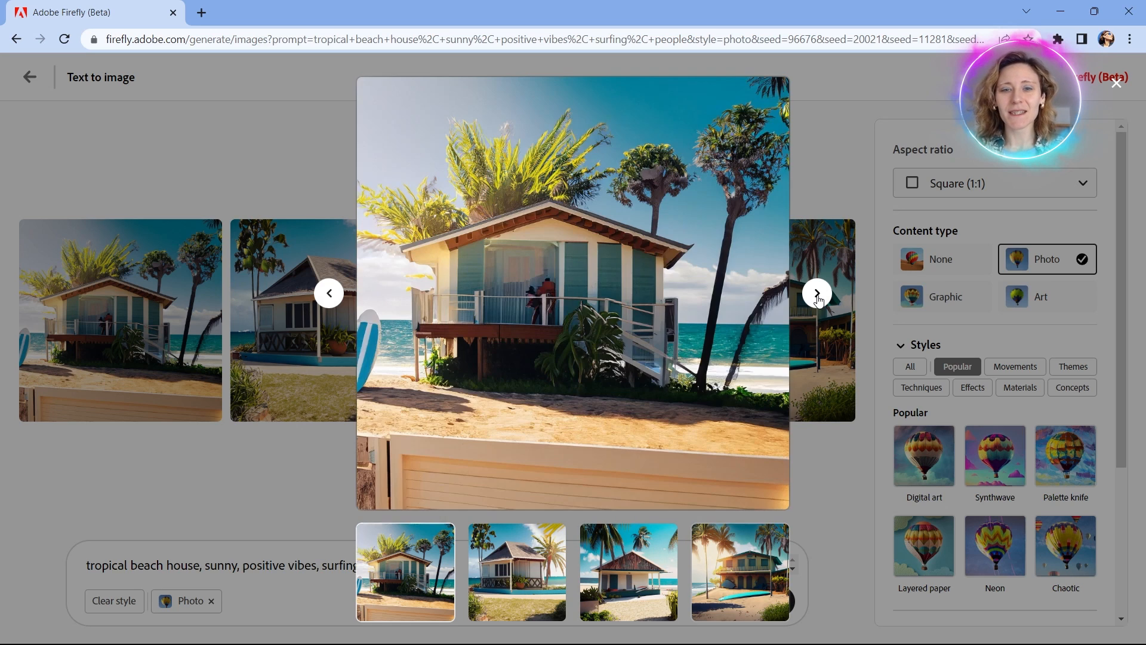
{"action": "left_click", "coordinate": [308, 479]}
Extend the prompt's ending to "people on the beach" and generate new images
{"action": "type", "text": "on the beac"}
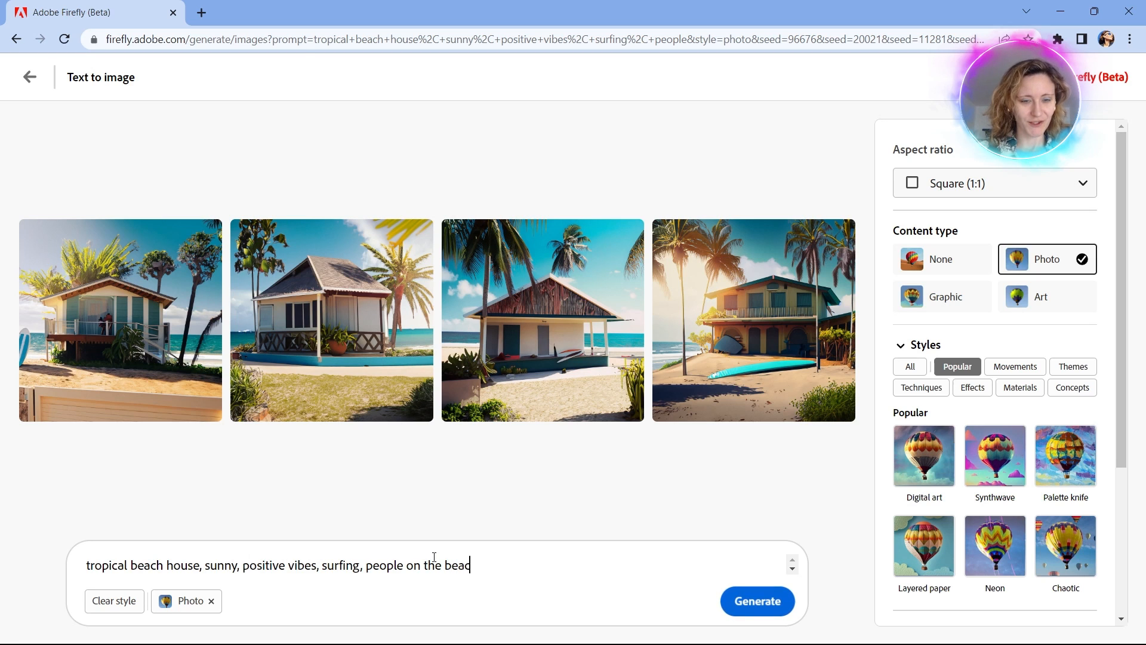
{"action": "type", "text": "h"}
{"action": "key", "text": "Return"}
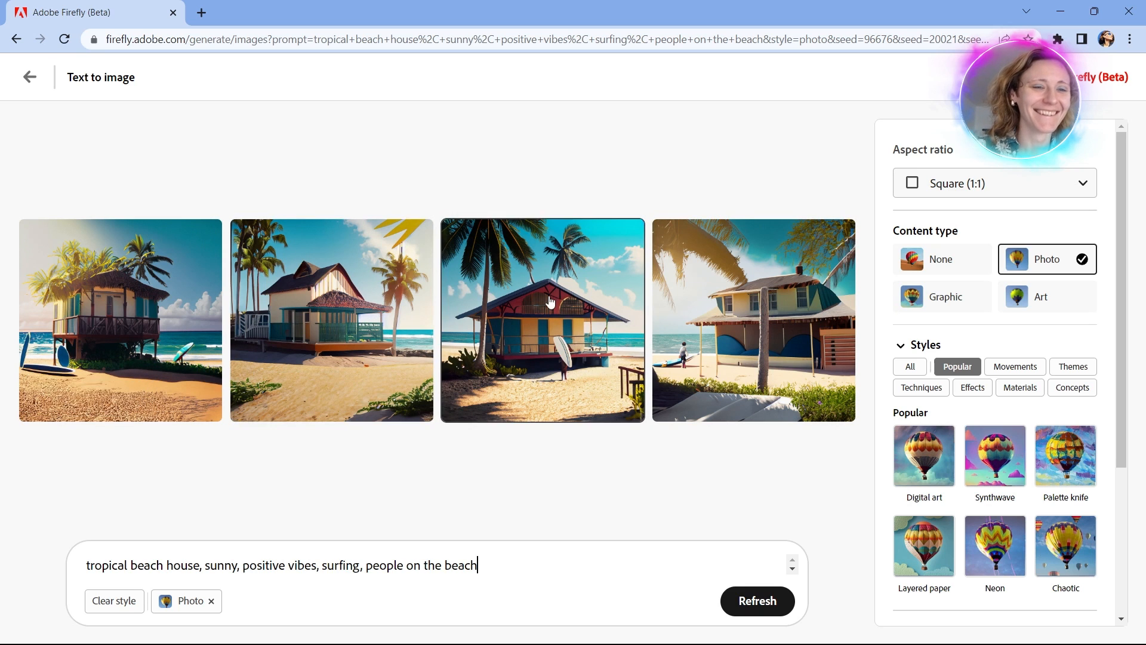
Examine the surfboards and people in each of the four "people on the beach" results enlarged, and close the preview
{"action": "left_click", "coordinate": [158, 316]}
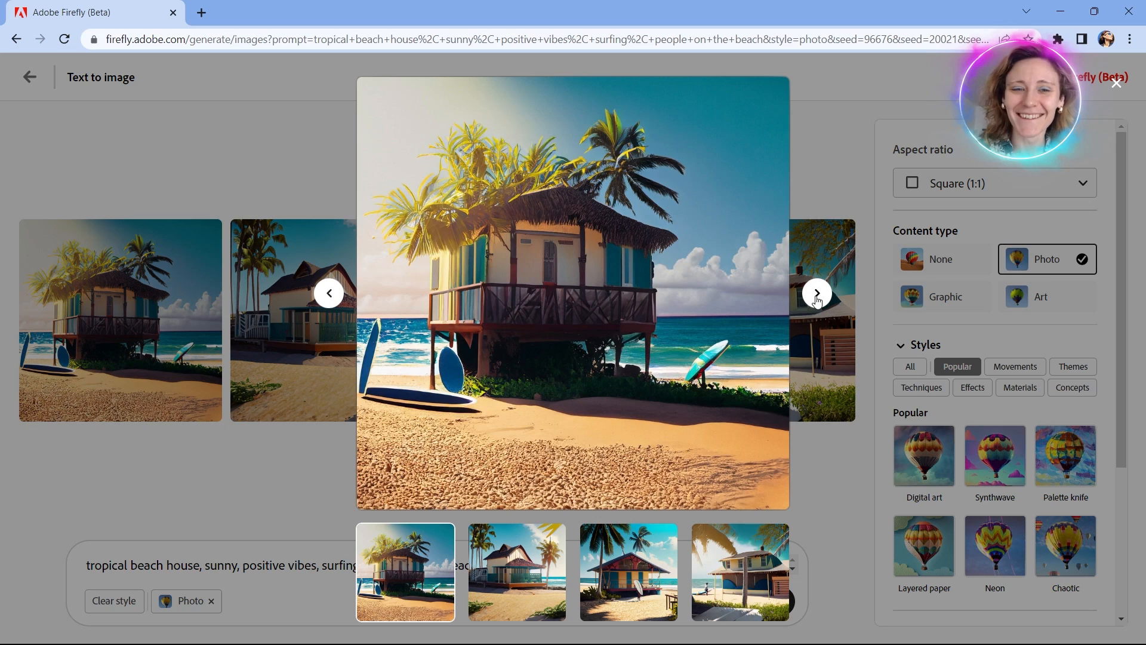
{"action": "mouse_move", "coordinate": [472, 417]}
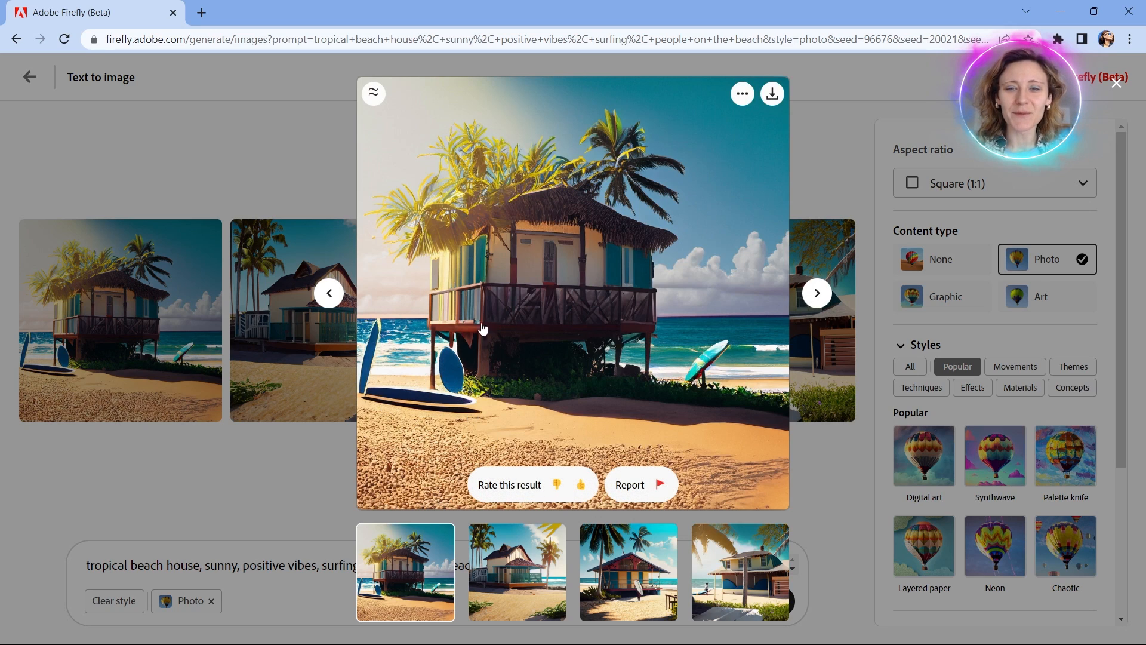
{"action": "left_click", "coordinate": [808, 302]}
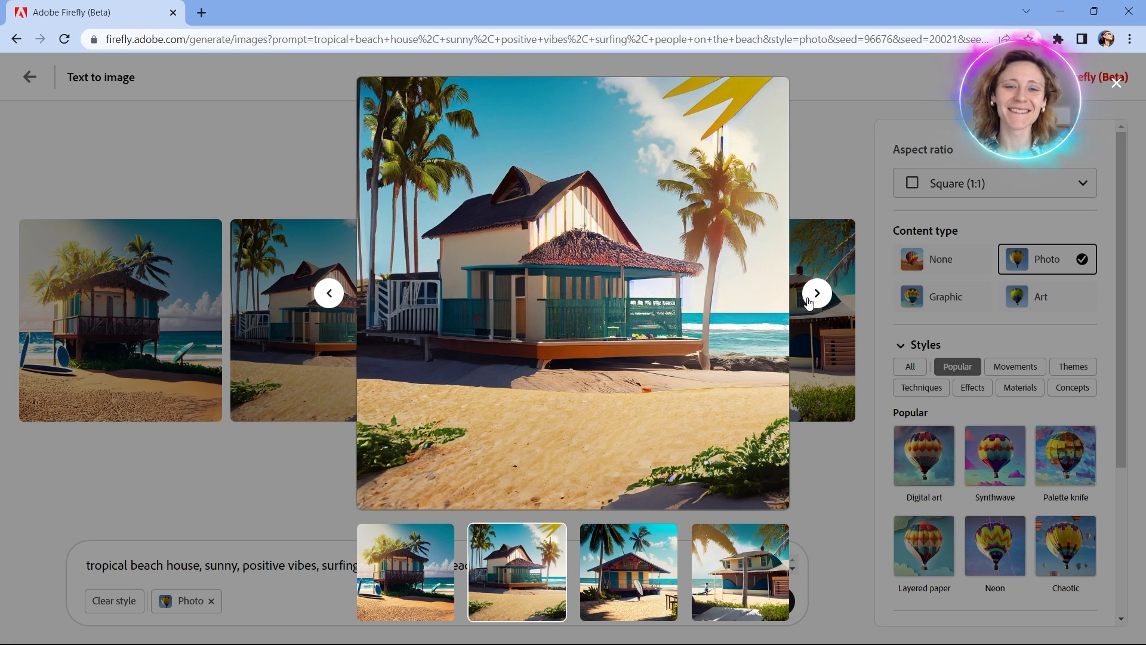
{"action": "left_click", "coordinate": [808, 303]}
{"action": "mouse_move", "coordinate": [620, 416]}
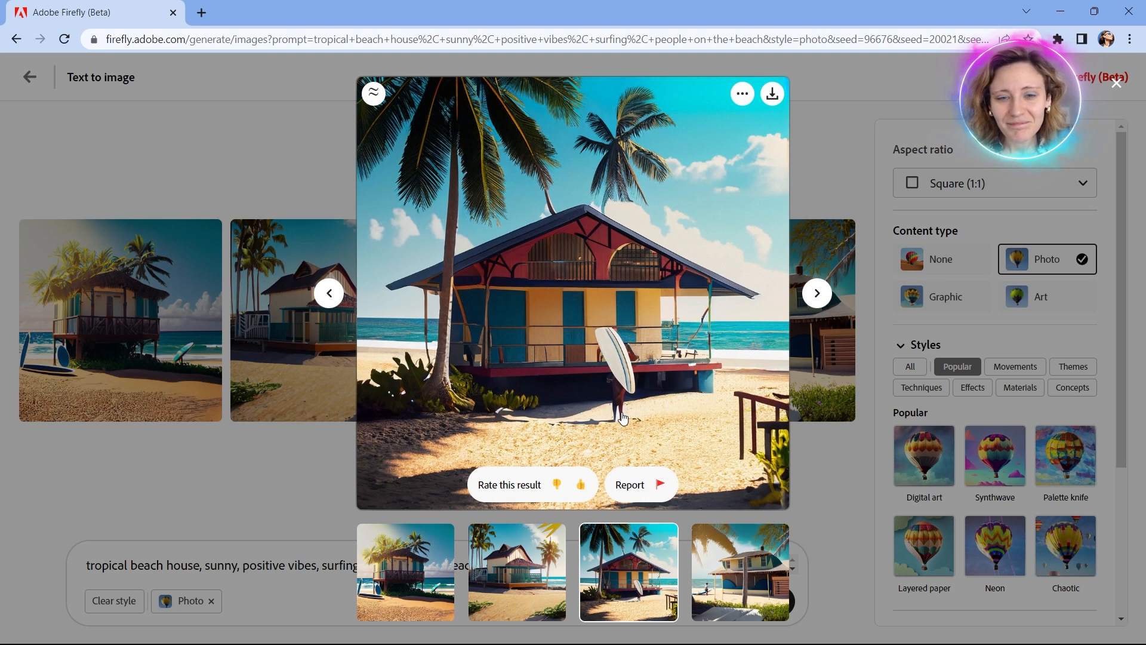
{"action": "left_click", "coordinate": [816, 292]}
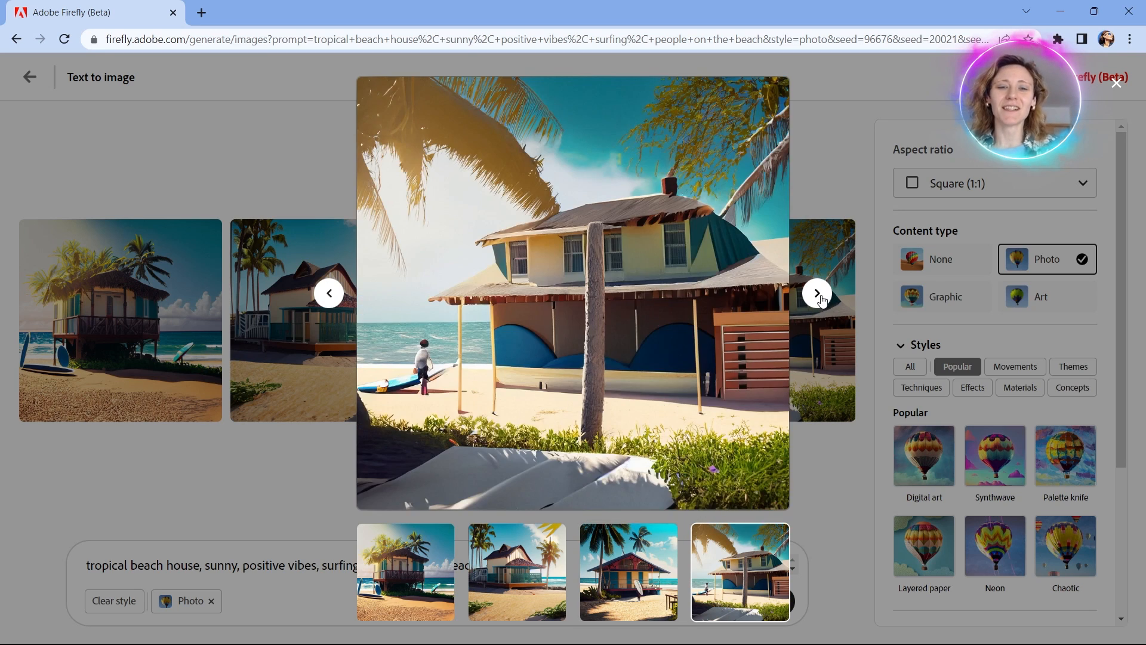
{"action": "mouse_move", "coordinate": [433, 375]}
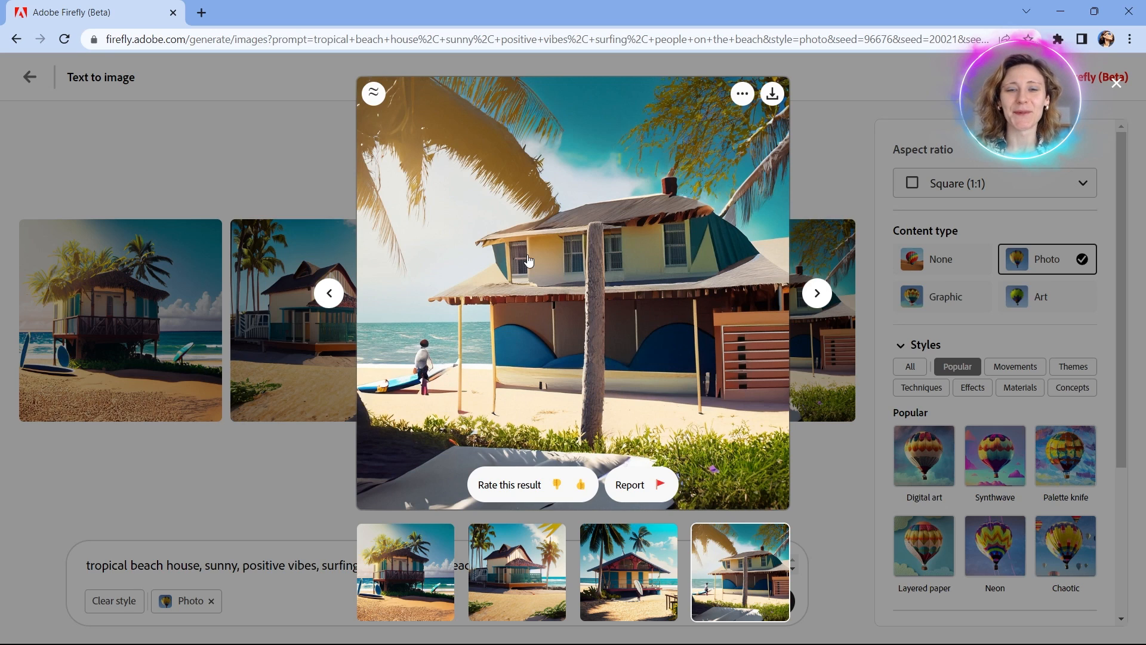
{"action": "left_click", "coordinate": [246, 527]}
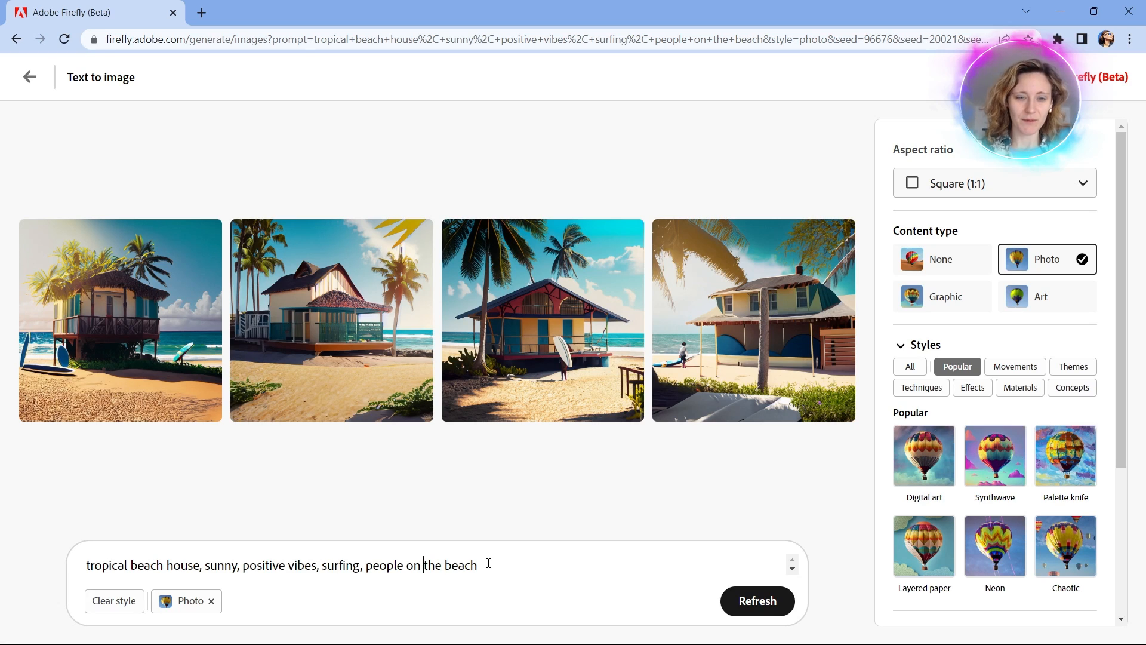
Change the prompt's ending to "people walking on the beach" and generate new images
{"action": "type", "text": "walking"}
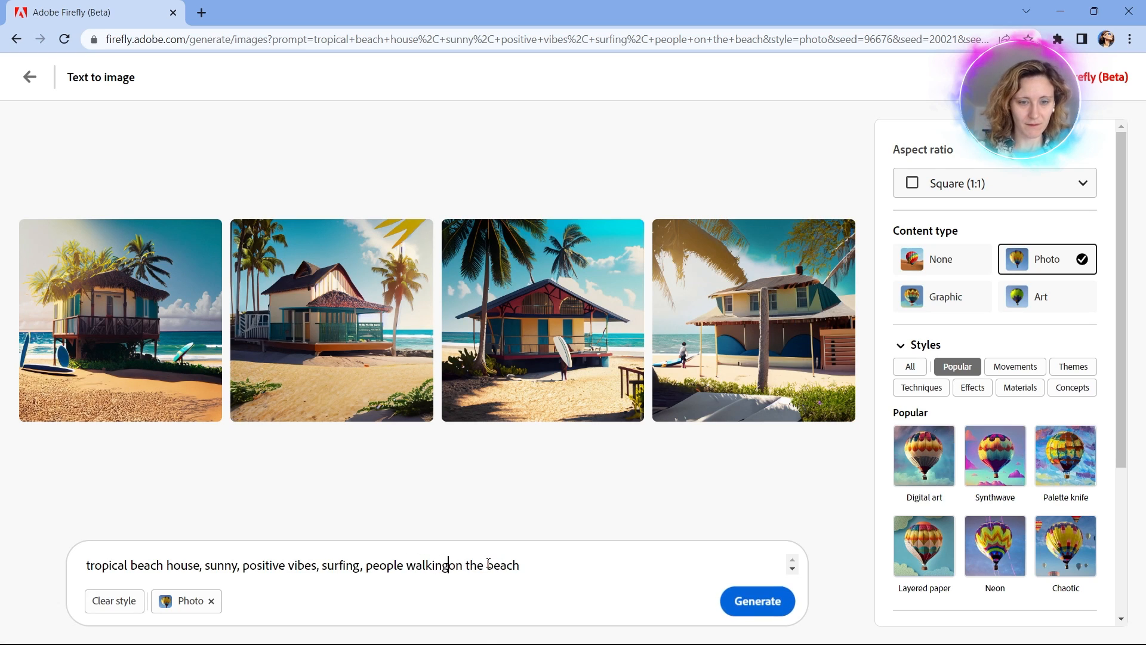
{"action": "left_click", "coordinate": [733, 615]}
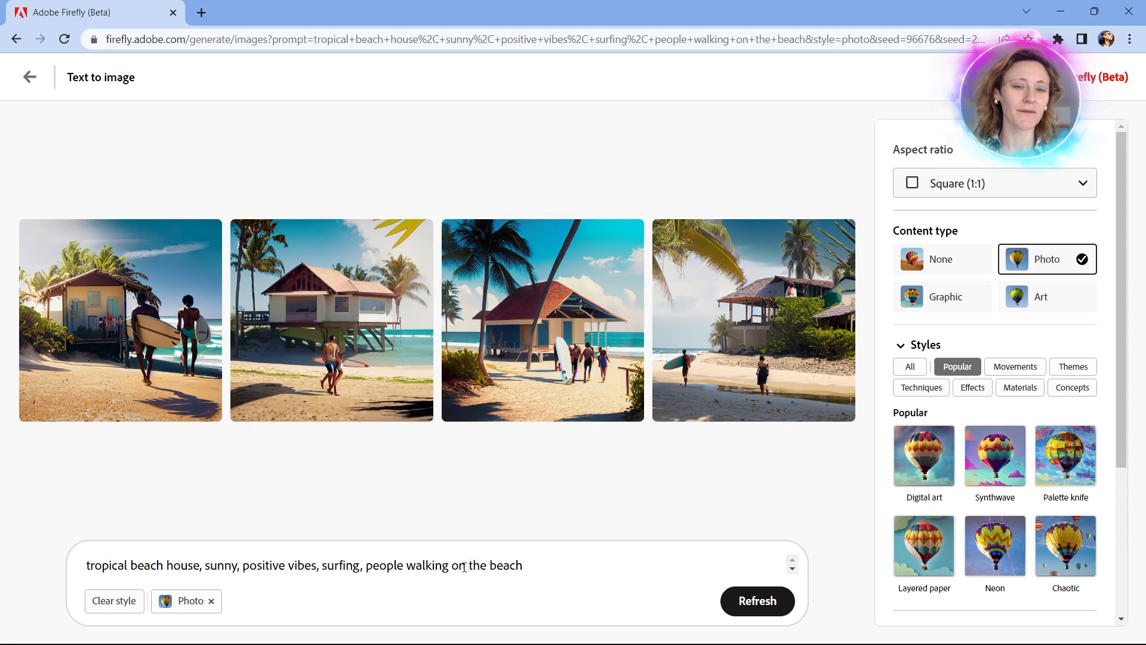
Inspect the walking figures in all four new results in the enlarged preview, and close it
{"action": "left_click", "coordinate": [180, 360]}
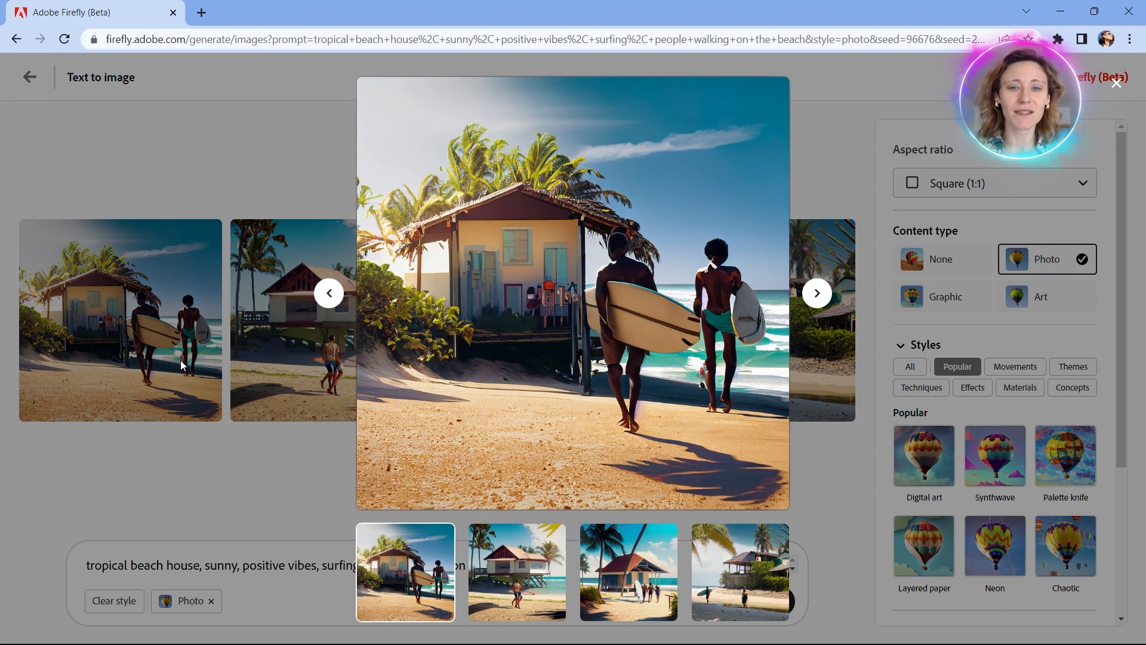
{"action": "mouse_move", "coordinate": [608, 360]}
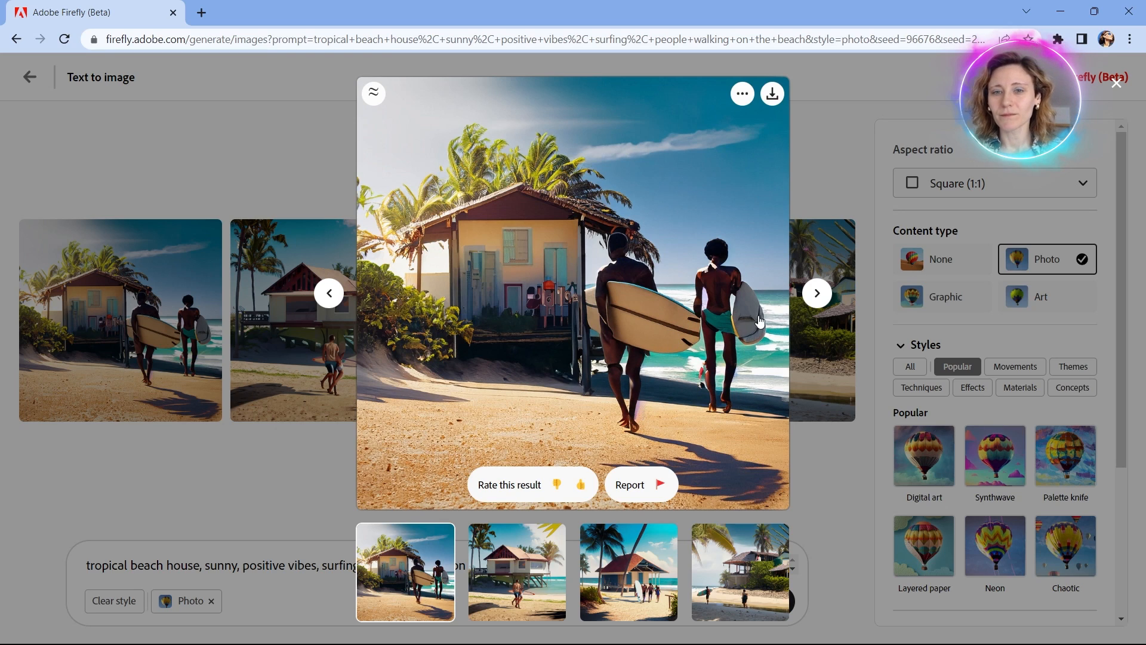
{"action": "left_click", "coordinate": [816, 292]}
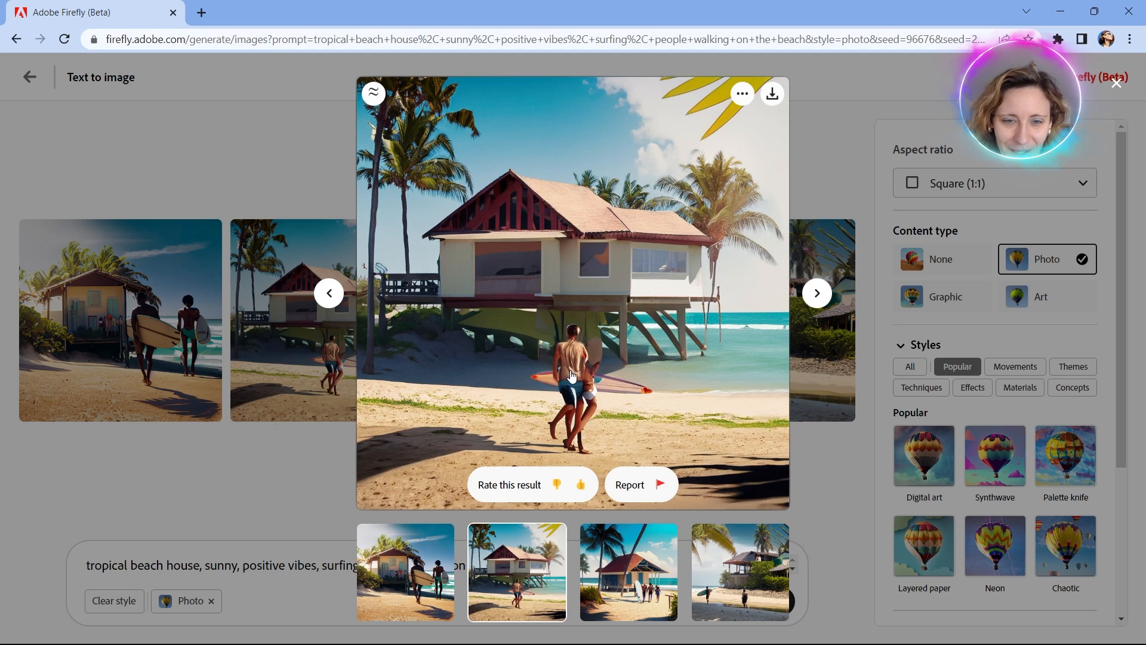
{"action": "left_click", "coordinate": [817, 293]}
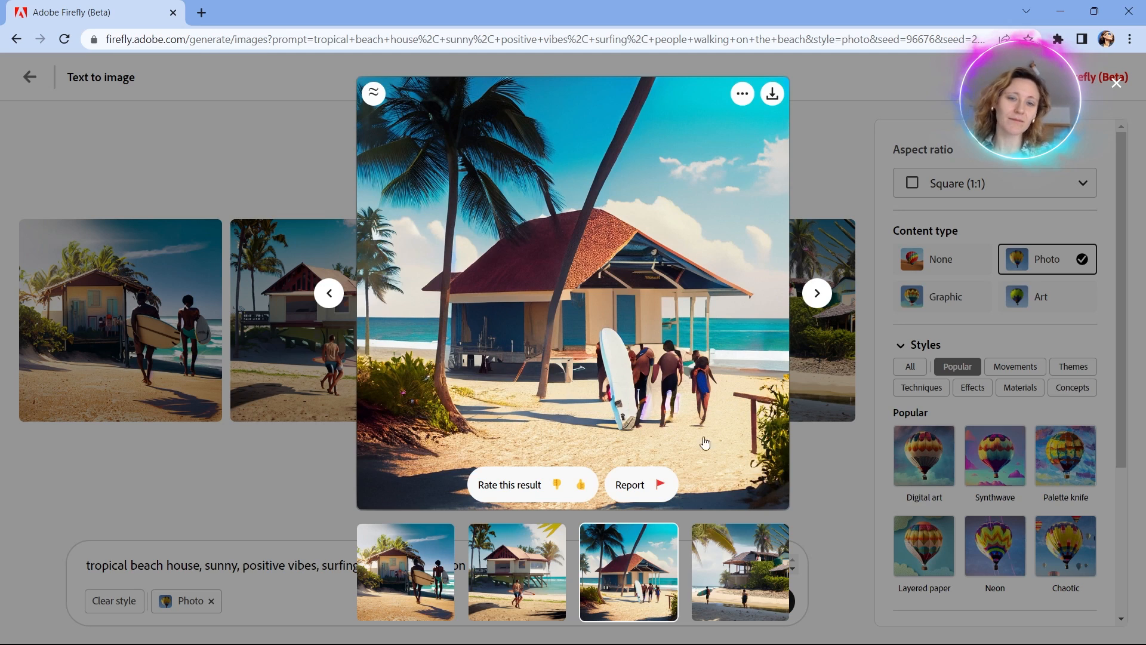
{"action": "left_click", "coordinate": [816, 294]}
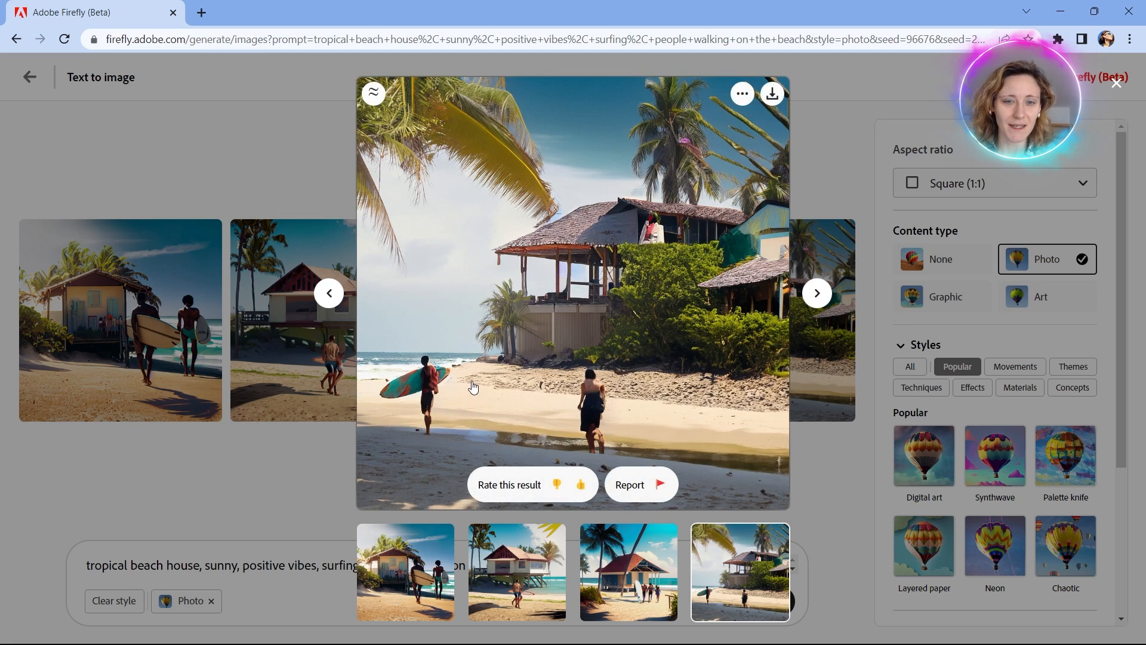
{"action": "left_click", "coordinate": [834, 485]}
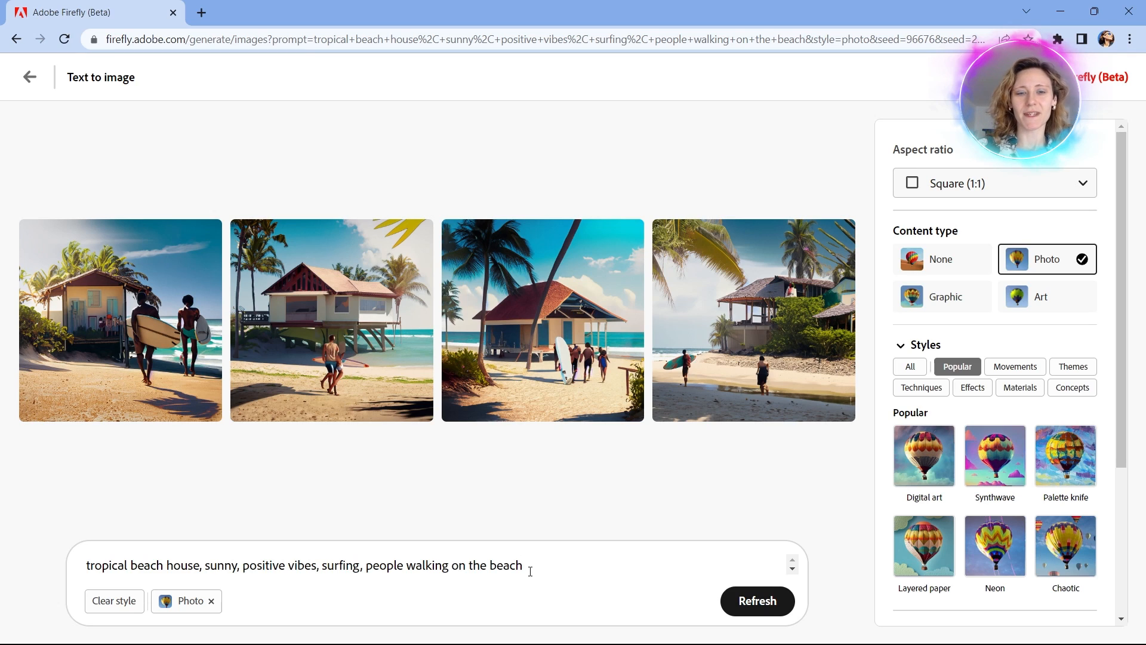
Replace the whole prompt with "surfing people on the beach" and generate new images
{"action": "left_click_drag", "start_coordinate": [530, 572], "coordinate": [82, 575]}
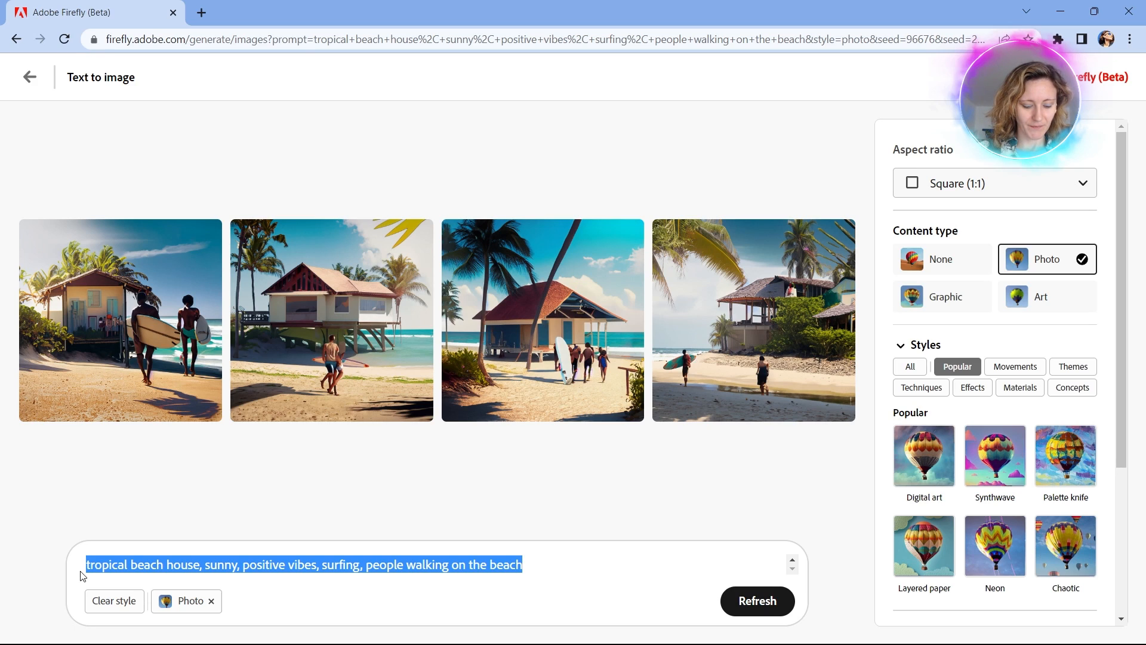
{"action": "type", "text": "surfing "}
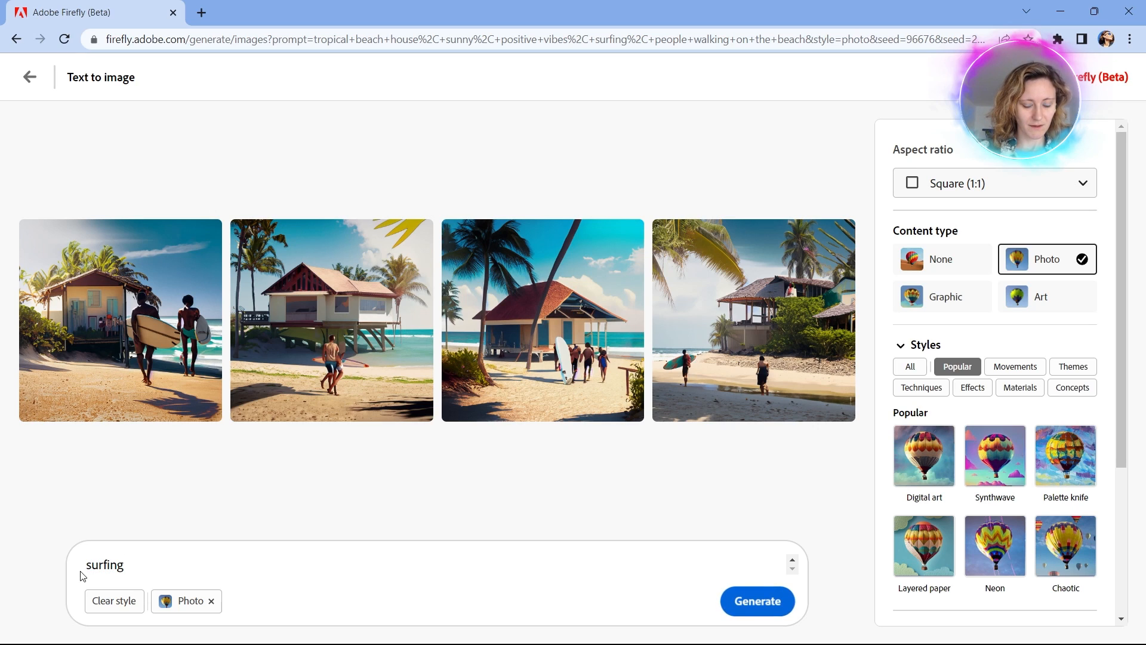
{"action": "type", "text": "people"}
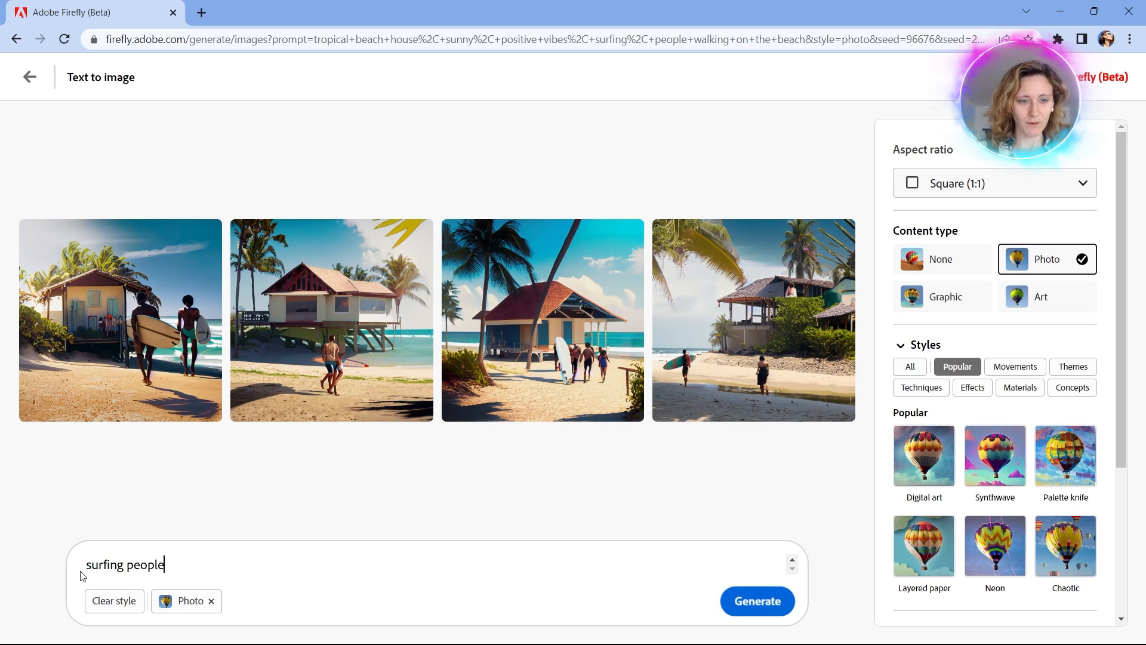
{"action": "type", "text": " on the beach"}
{"action": "key", "text": "Return"}
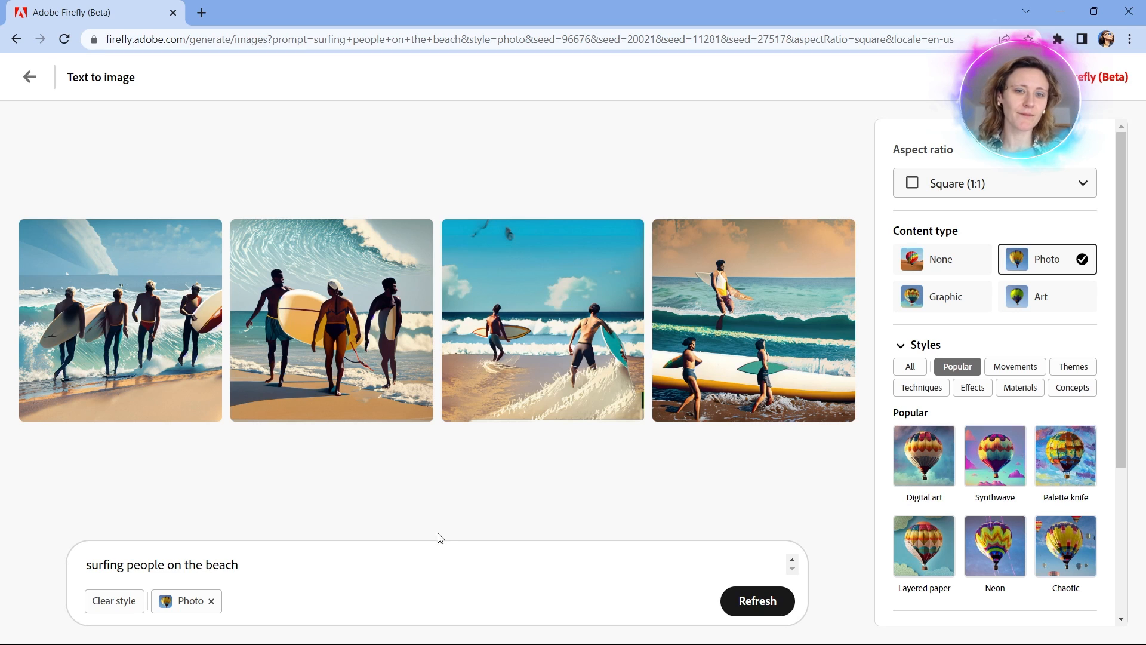
Examine the surfers and boards in each of the four "surfing people on the beach" results enlarged, and close the preview
{"action": "left_click", "coordinate": [198, 347]}
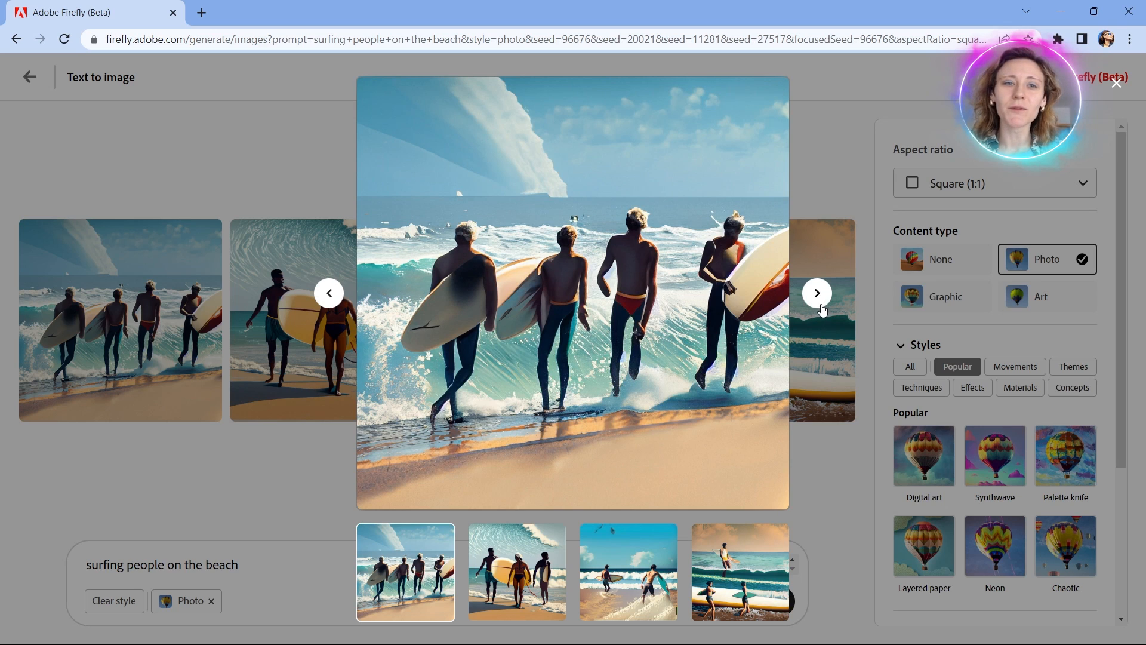
{"action": "left_click", "coordinate": [817, 294]}
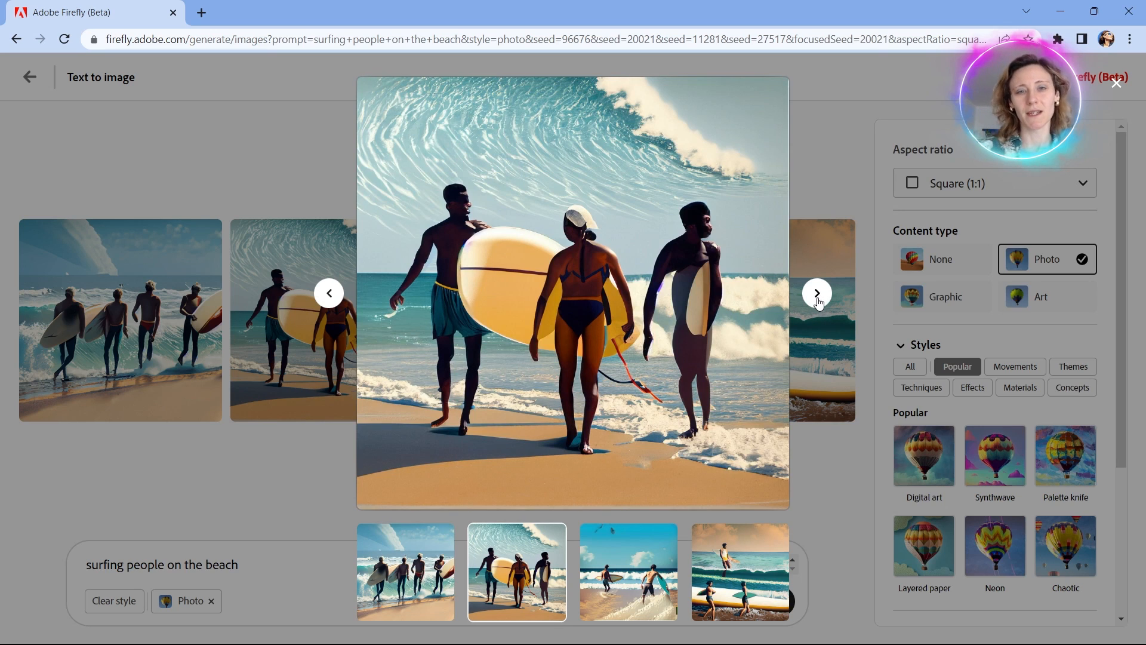
{"action": "mouse_move", "coordinate": [715, 310]}
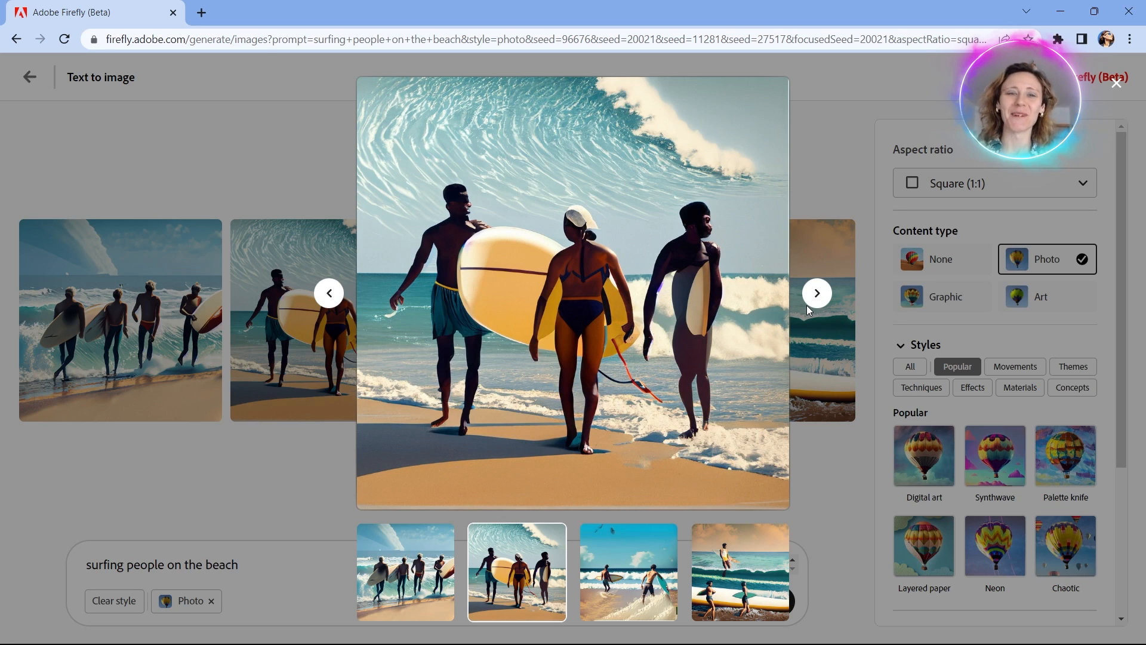
{"action": "mouse_move", "coordinate": [575, 357]}
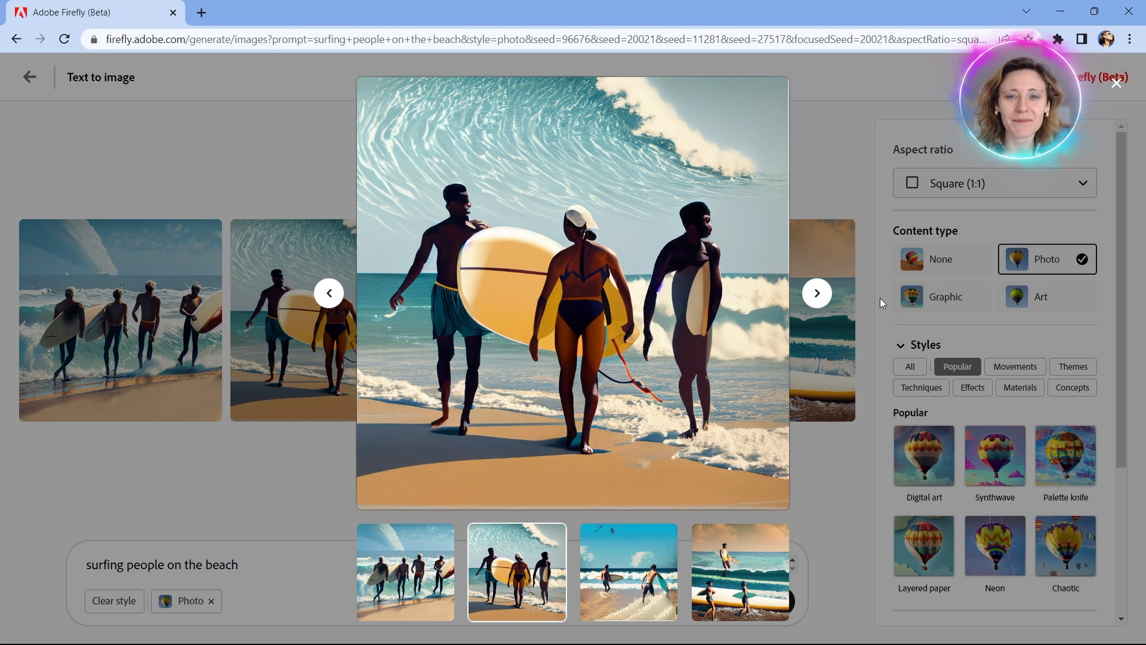
{"action": "mouse_move", "coordinate": [449, 276]}
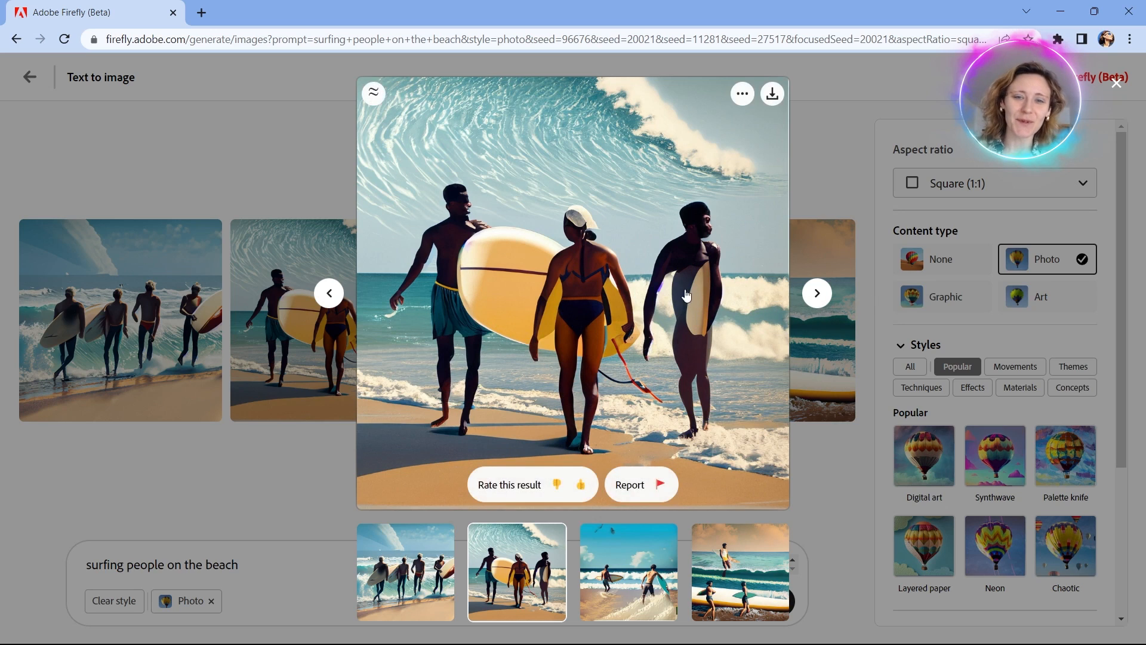
{"action": "left_click", "coordinate": [819, 290]}
{"action": "mouse_move", "coordinate": [392, 378]}
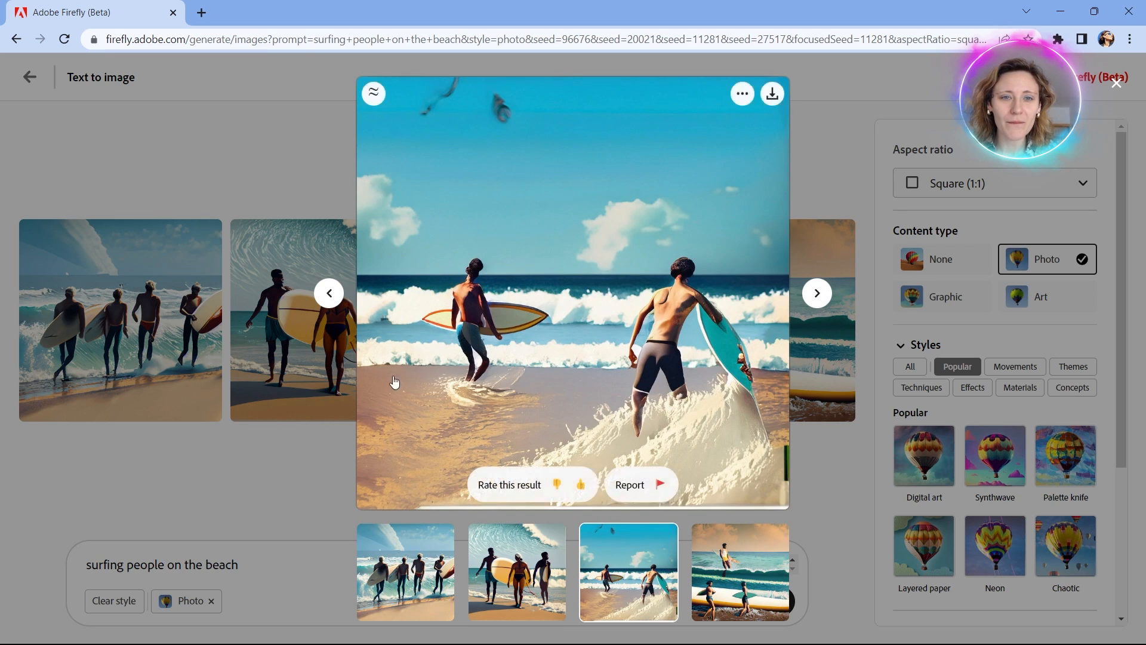
{"action": "left_click", "coordinate": [818, 291]}
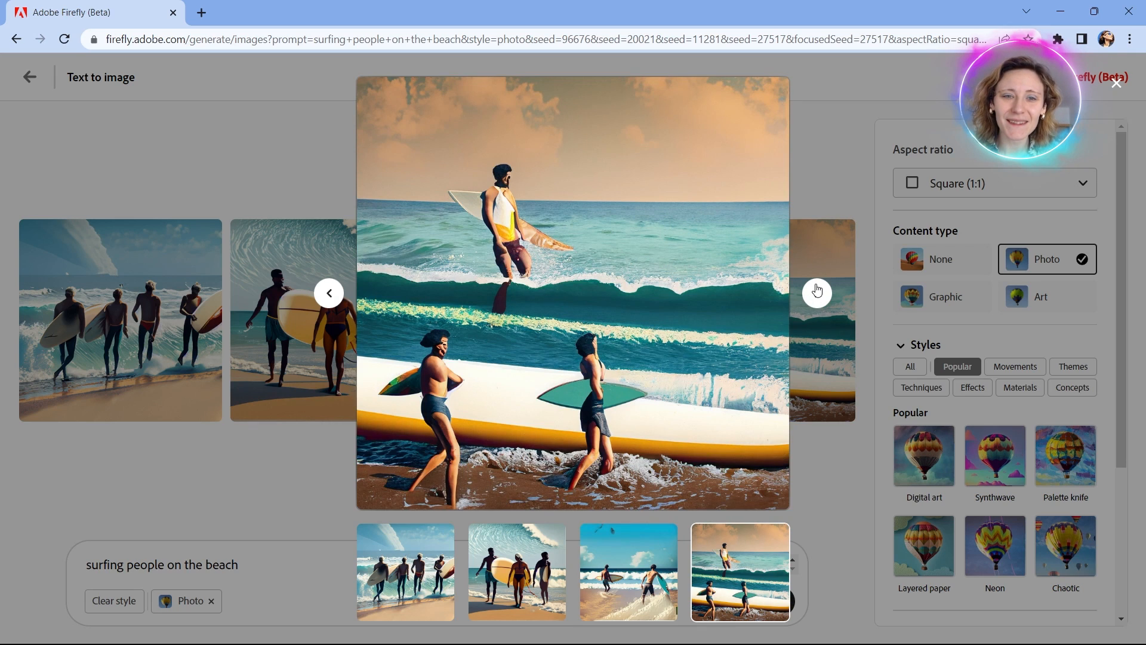
{"action": "mouse_move", "coordinate": [541, 288]}
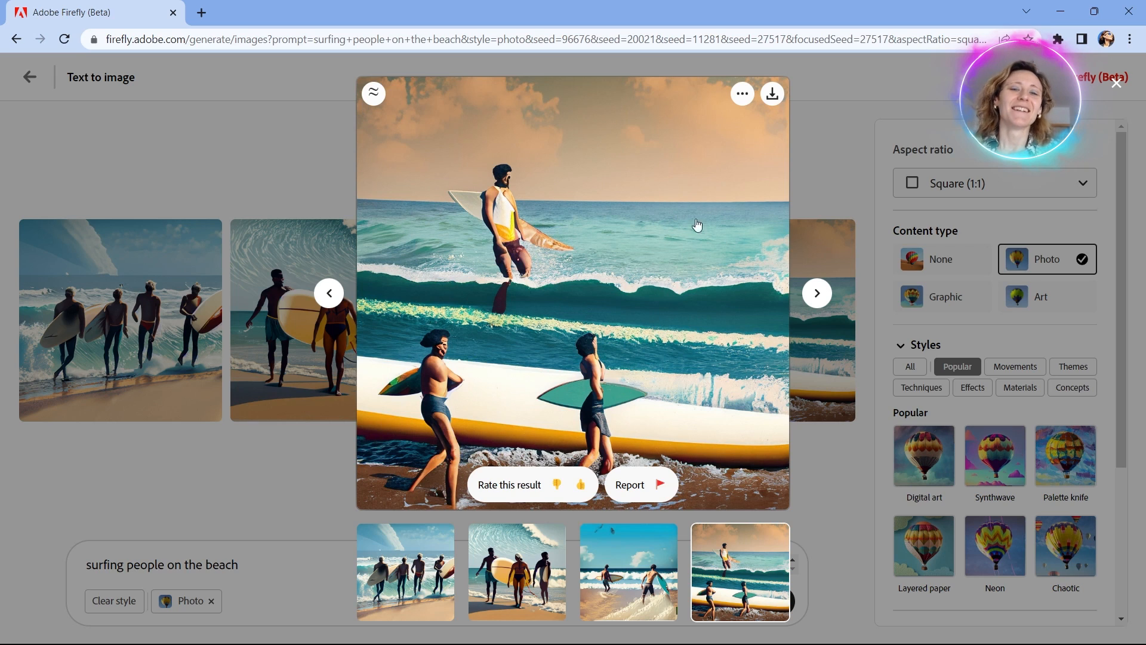
{"action": "left_click", "coordinate": [192, 512]}
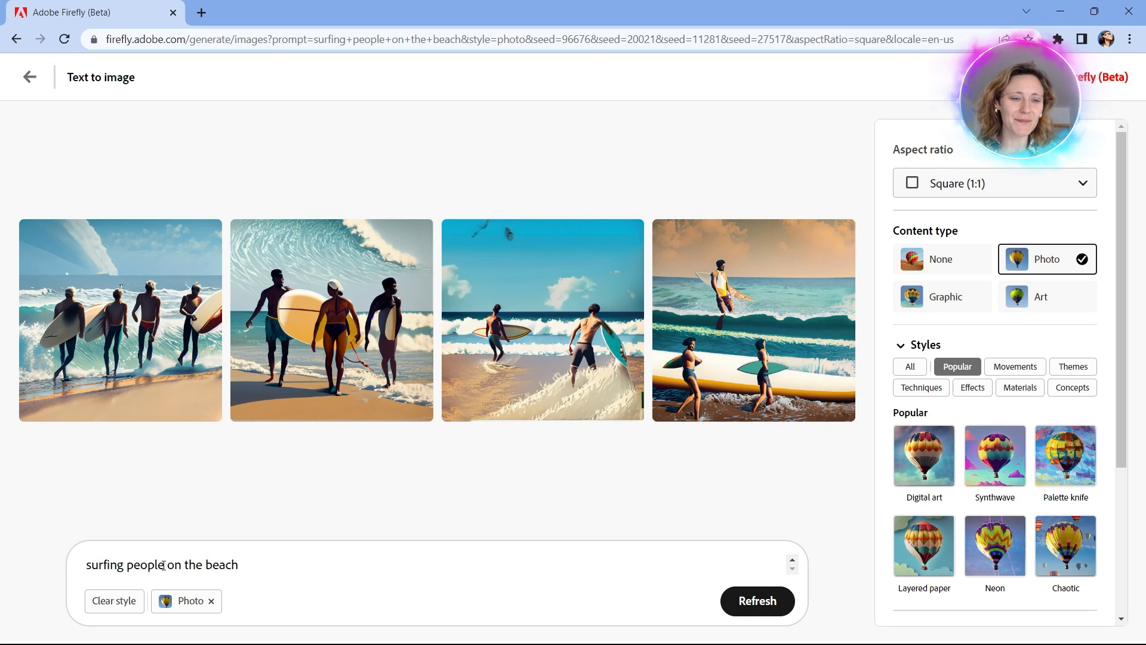
Change "people" to "man" in the prompt so it reads "surfing man on the beach", and generate new images
{"action": "left_click", "coordinate": [164, 564]}
{"action": "key", "text": "BackSpace"}
{"action": "key", "text": "BackSpace"}
{"action": "key", "text": "BackSpace"}
{"action": "key", "text": "BackSpace"}
{"action": "key", "text": "BackSpace"}
{"action": "key", "text": "BackSpace"}
{"action": "type", "text": "man"}
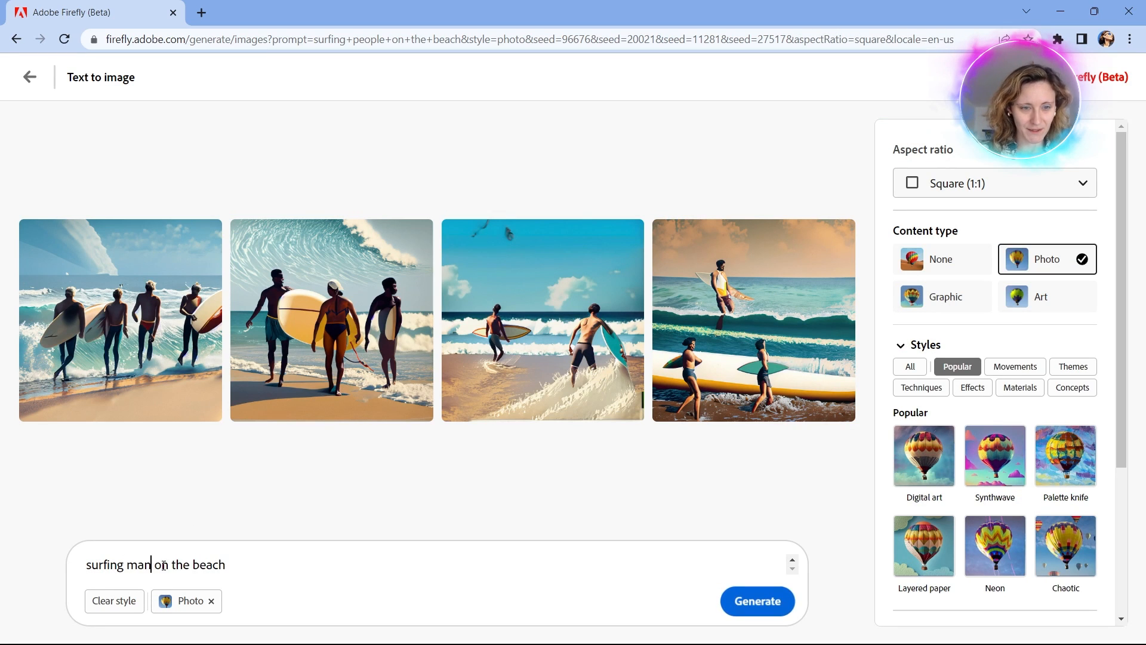
{"action": "key", "text": "Return"}
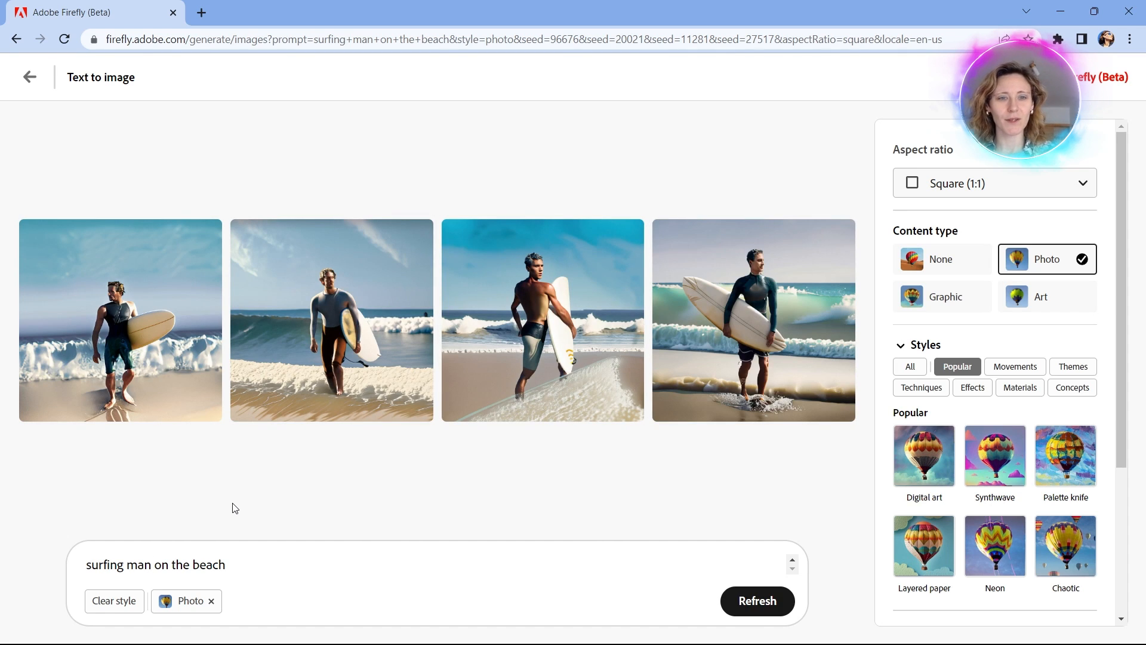
Inspect the man's face, body and surfboard in all four new results in the enlarged preview, and close it
{"action": "mouse_move", "coordinate": [142, 332]}
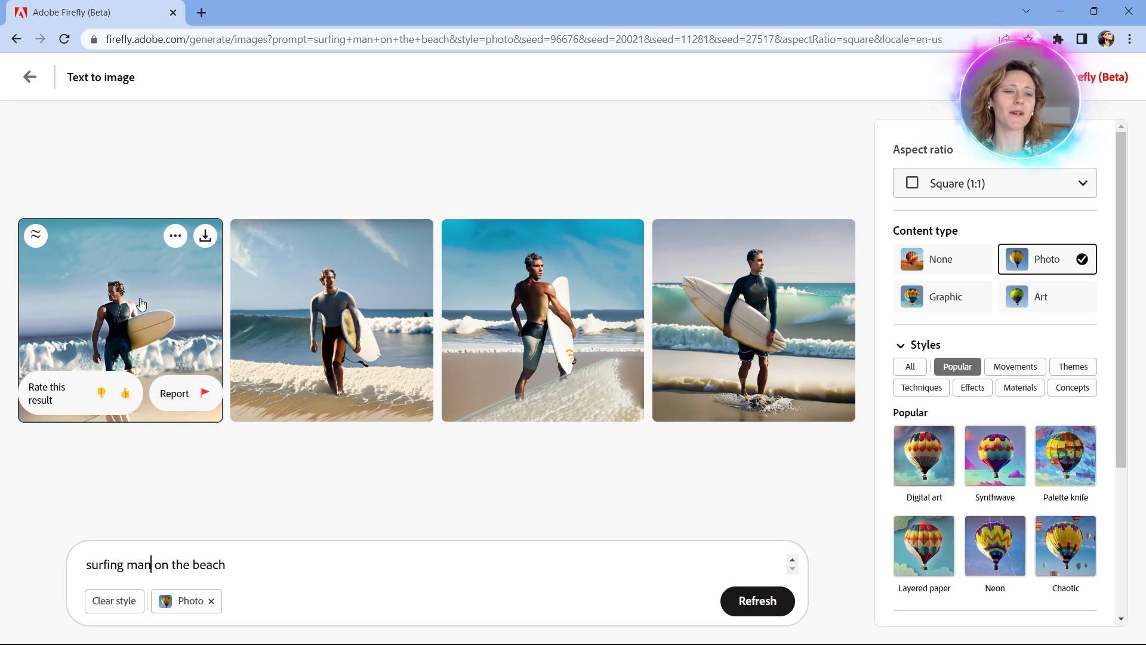
{"action": "left_click", "coordinate": [173, 280]}
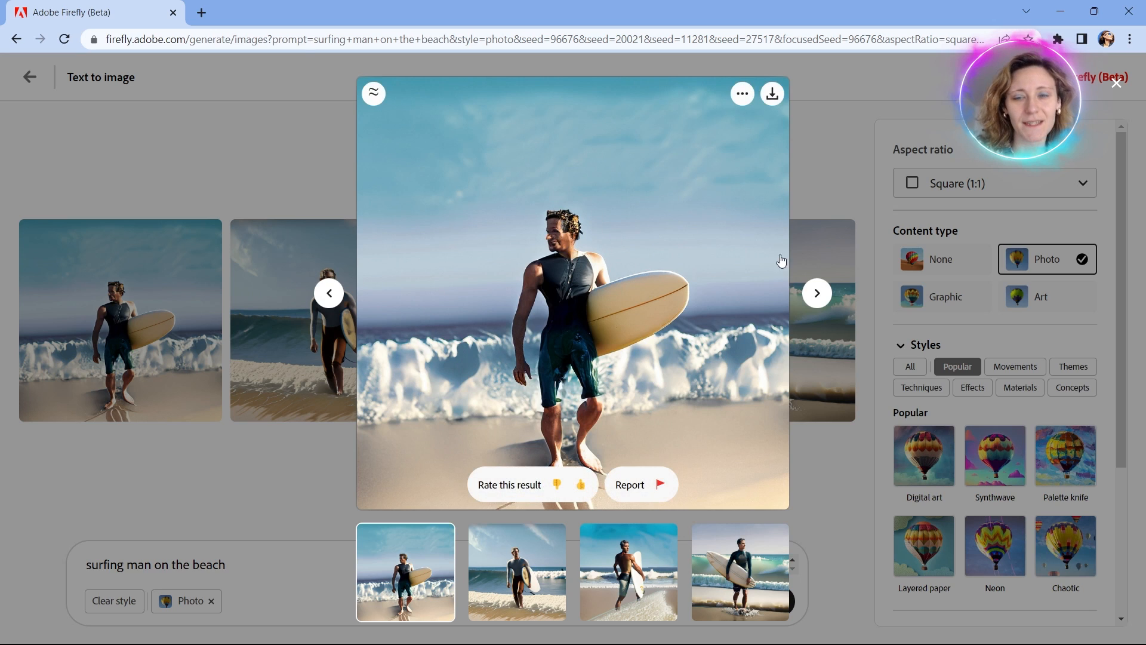
{"action": "left_click", "coordinate": [816, 293]}
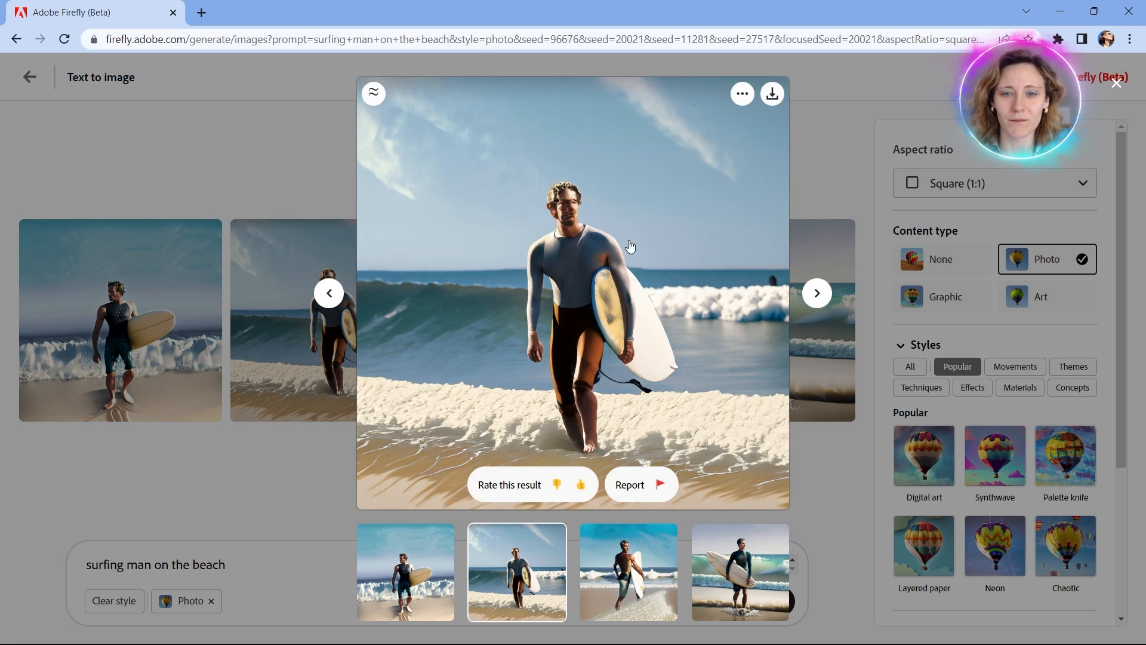
{"action": "left_click", "coordinate": [812, 304]}
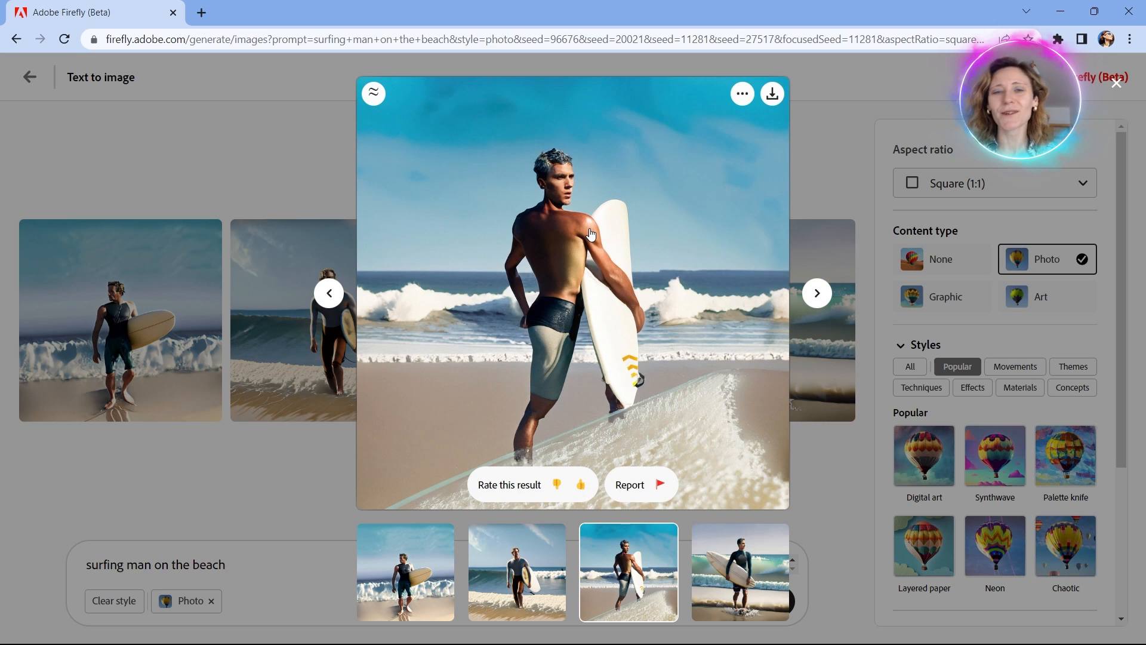
{"action": "left_click", "coordinate": [329, 296]}
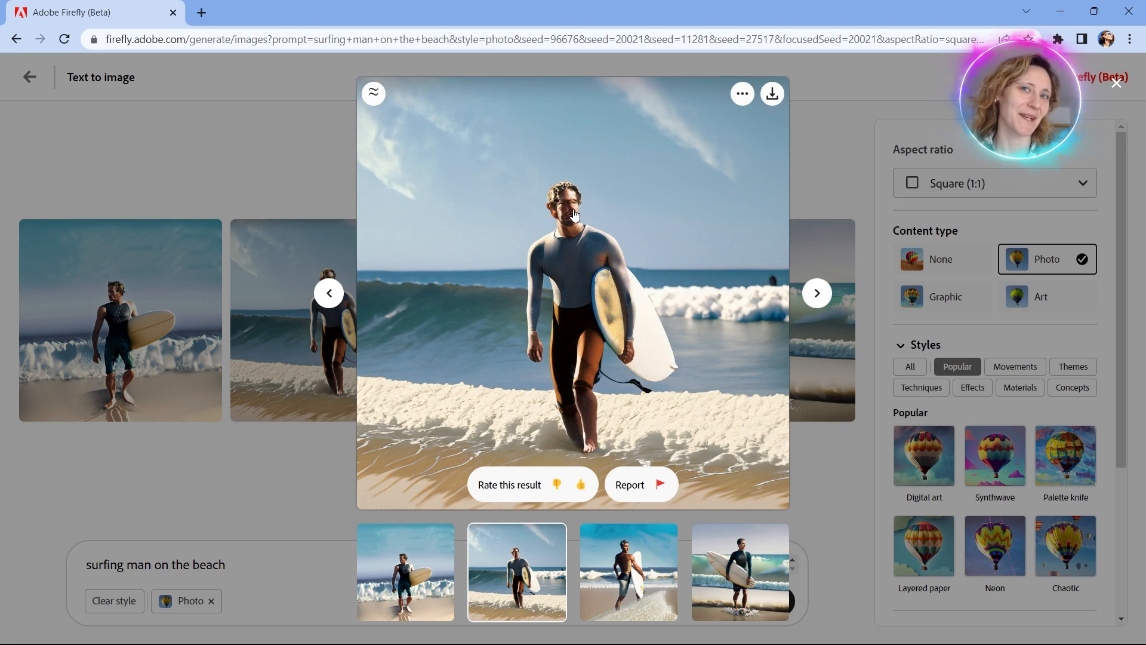
{"action": "left_click", "coordinate": [817, 293]}
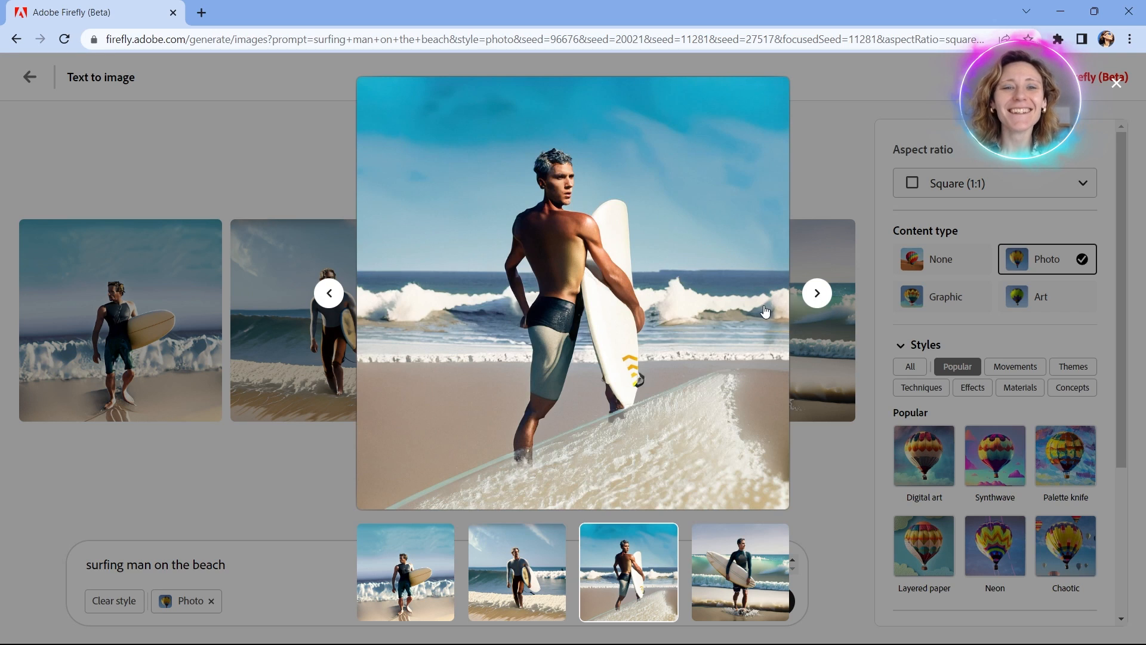
{"action": "mouse_move", "coordinate": [633, 383]}
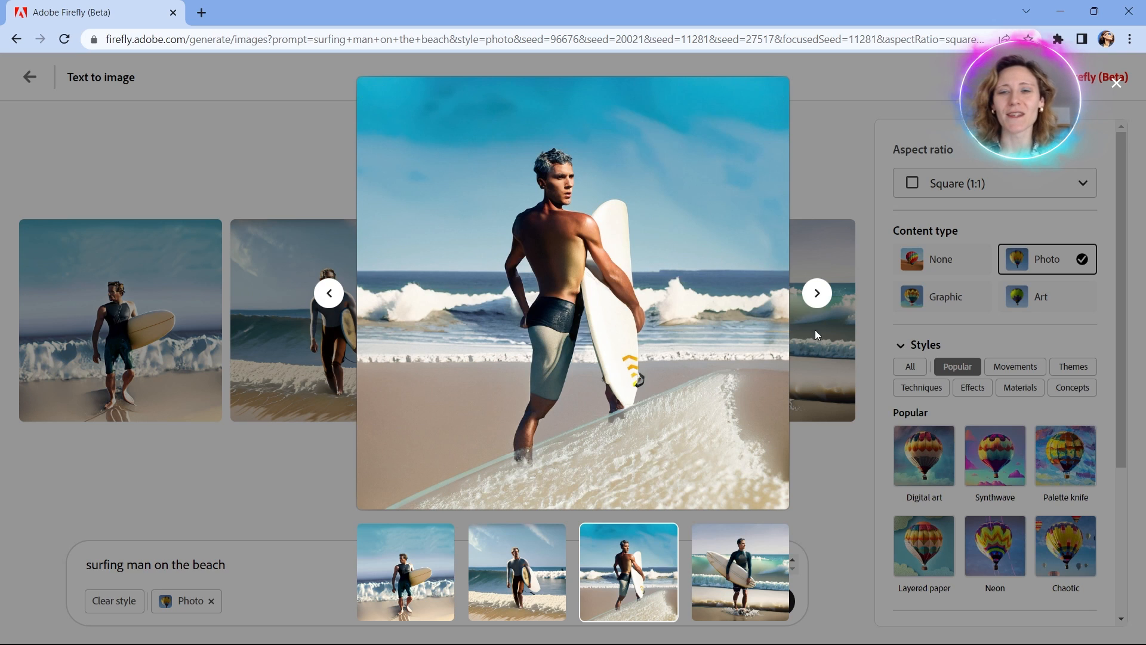
{"action": "left_click", "coordinate": [828, 294]}
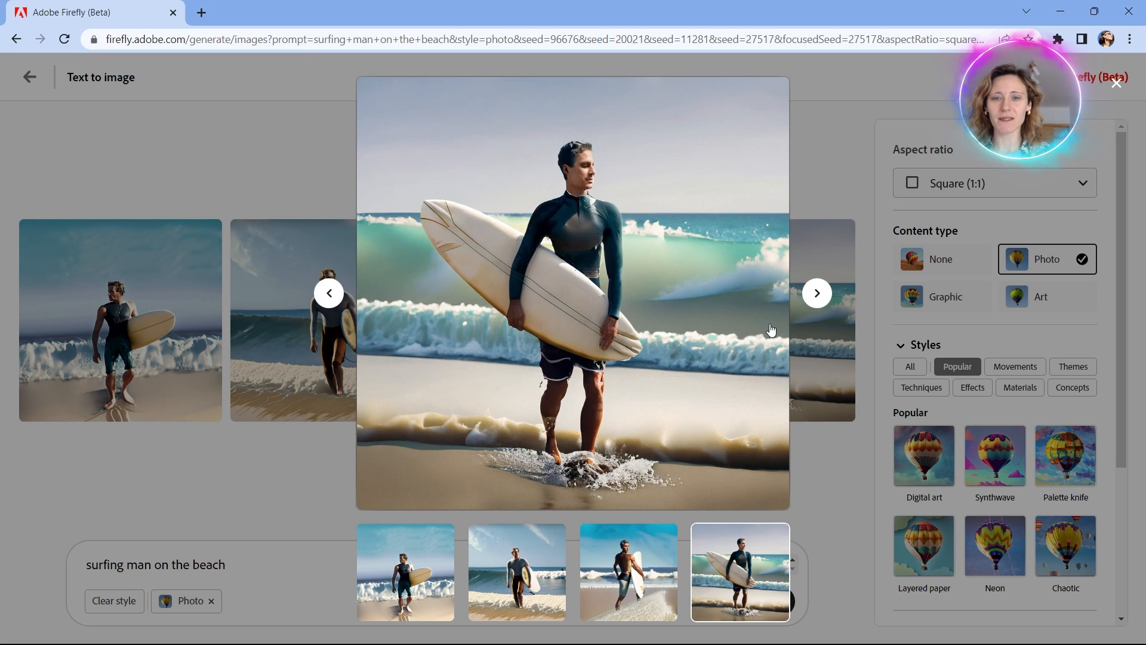
{"action": "mouse_move", "coordinate": [770, 329]}
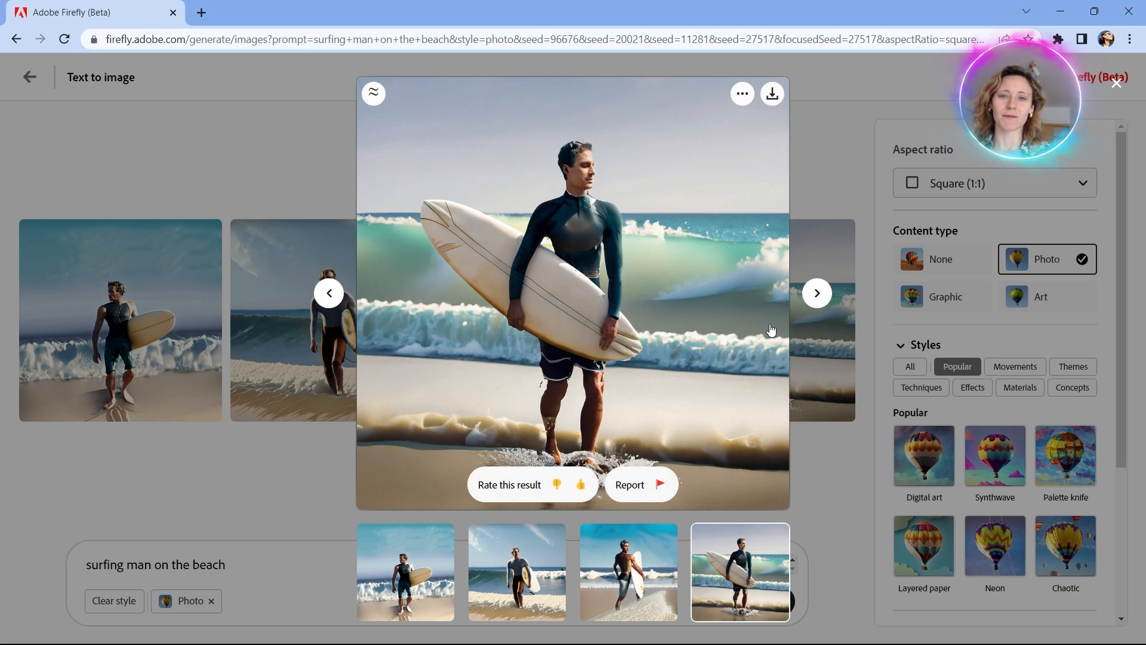
{"action": "left_click", "coordinate": [176, 500]}
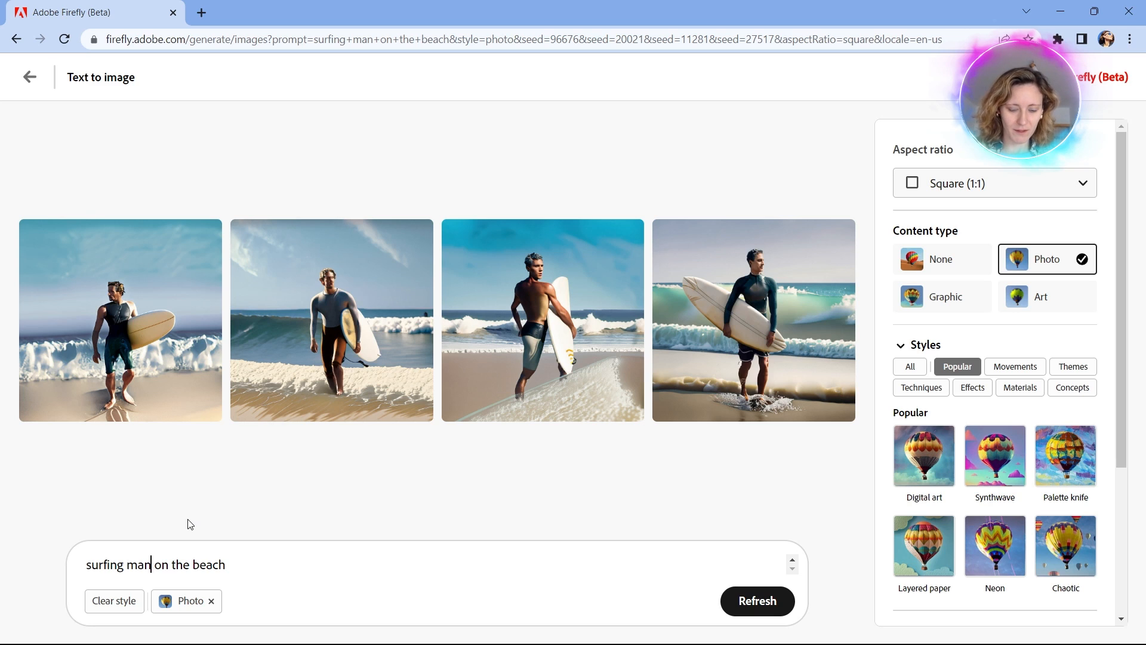
Change "man" to "woman" in the prompt and generate images for "surfing woman on the beach"
{"action": "key", "text": "BackSpace"}
{"action": "key", "text": "BackSpace"}
{"action": "key", "text": "BackSpace"}
{"action": "type", "text": "woman"}
{"action": "key", "text": "Return"}
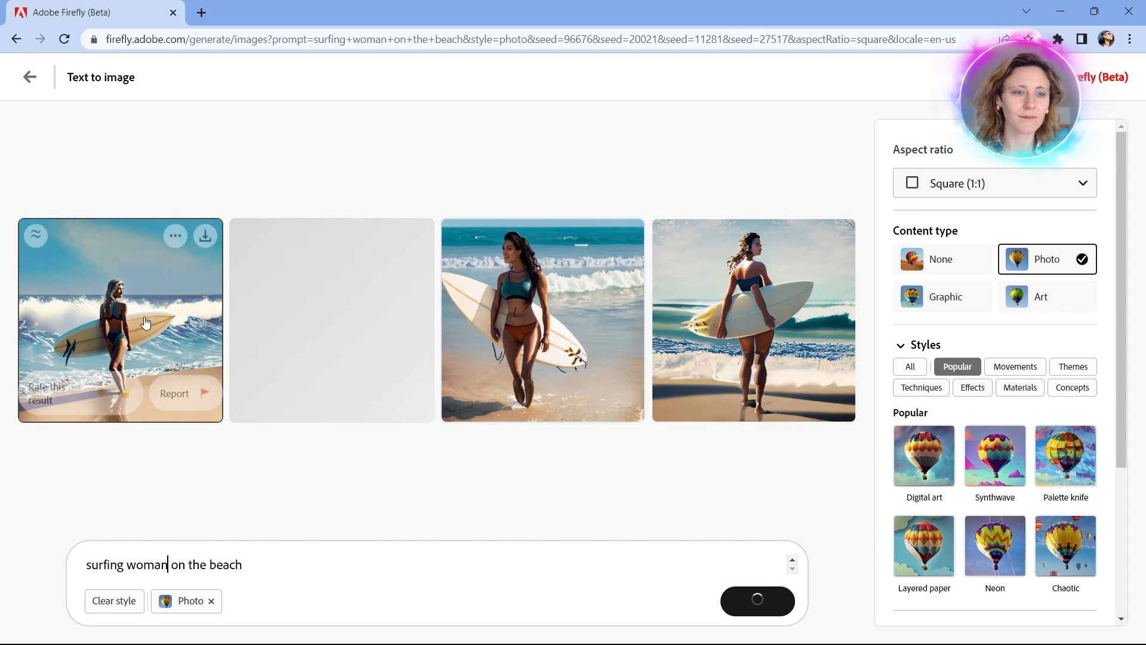
Review the woman and her surfboard in each of the four enlarged results, and close the preview
{"action": "left_click", "coordinate": [150, 317]}
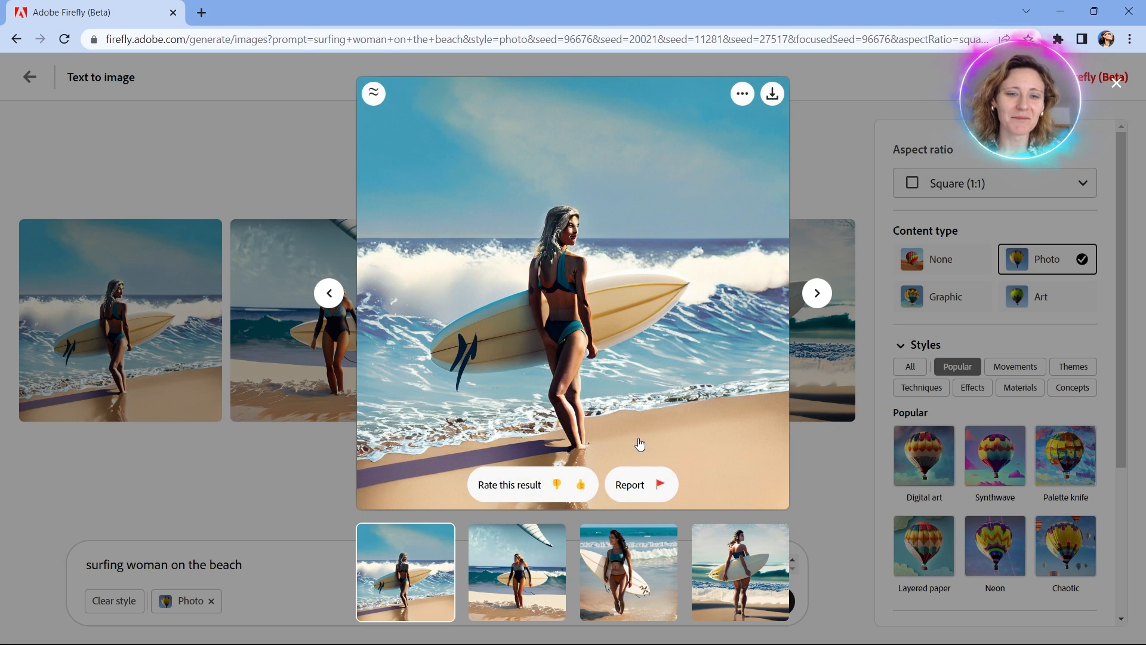
{"action": "left_click", "coordinate": [816, 292]}
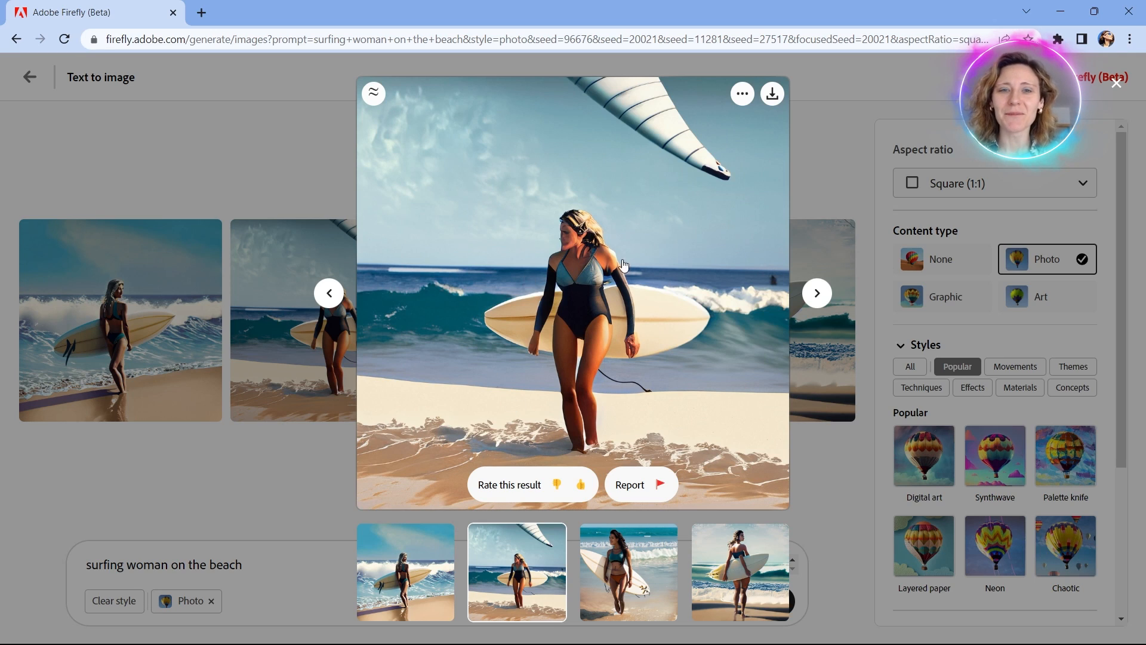
{"action": "left_click", "coordinate": [835, 289]}
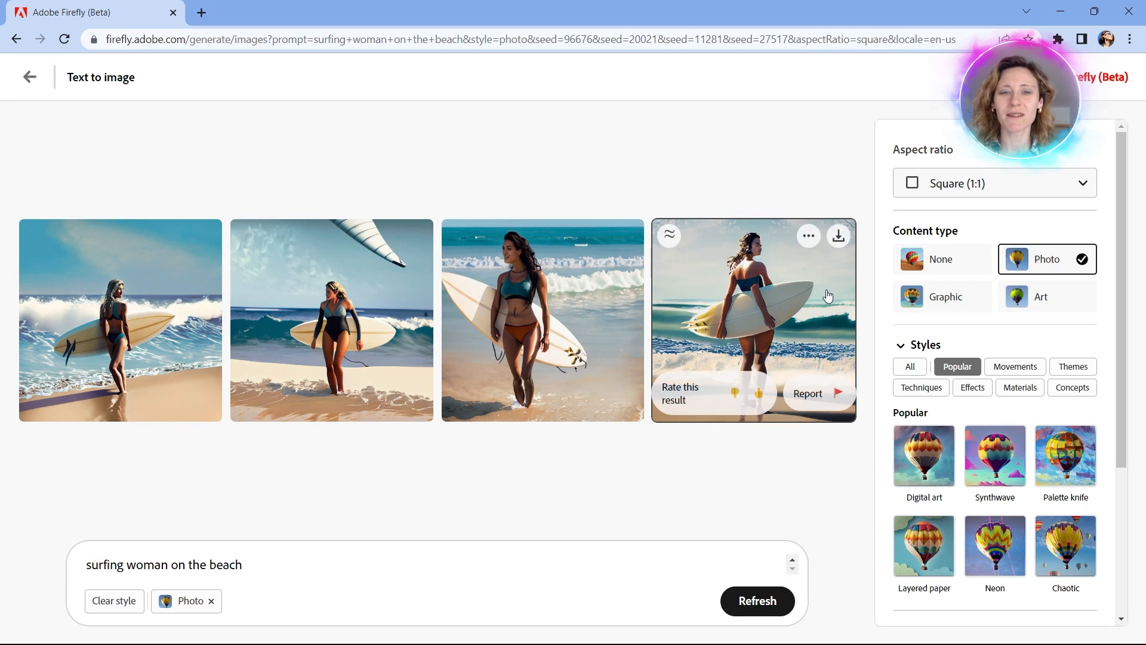
{"action": "left_click", "coordinate": [603, 280]}
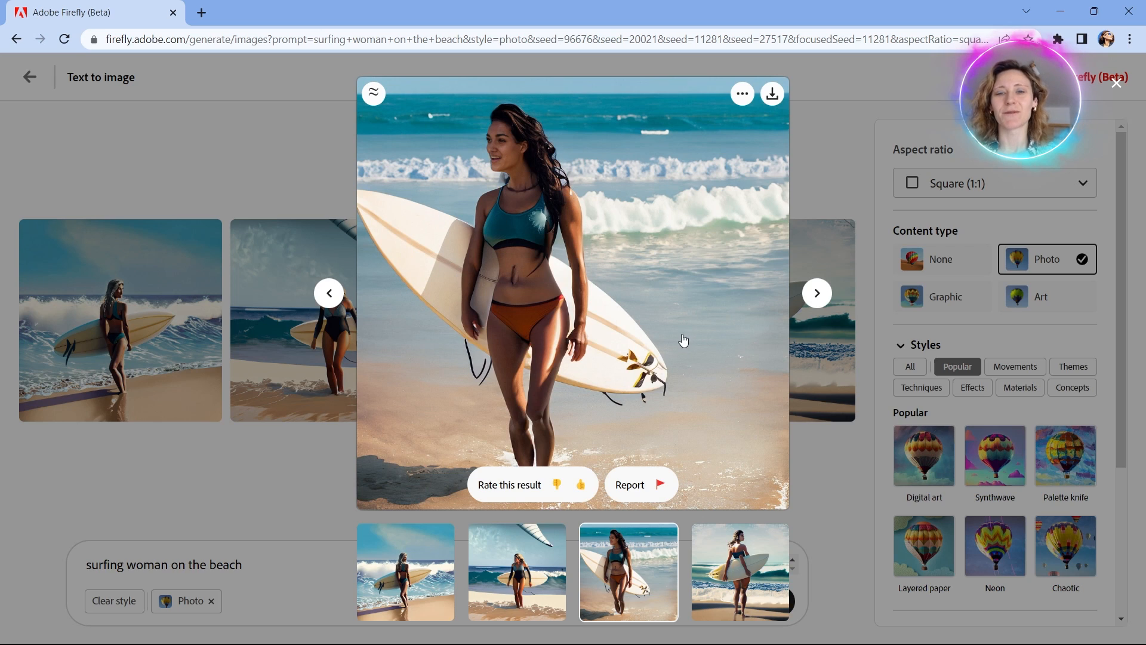
{"action": "left_click", "coordinate": [817, 293]}
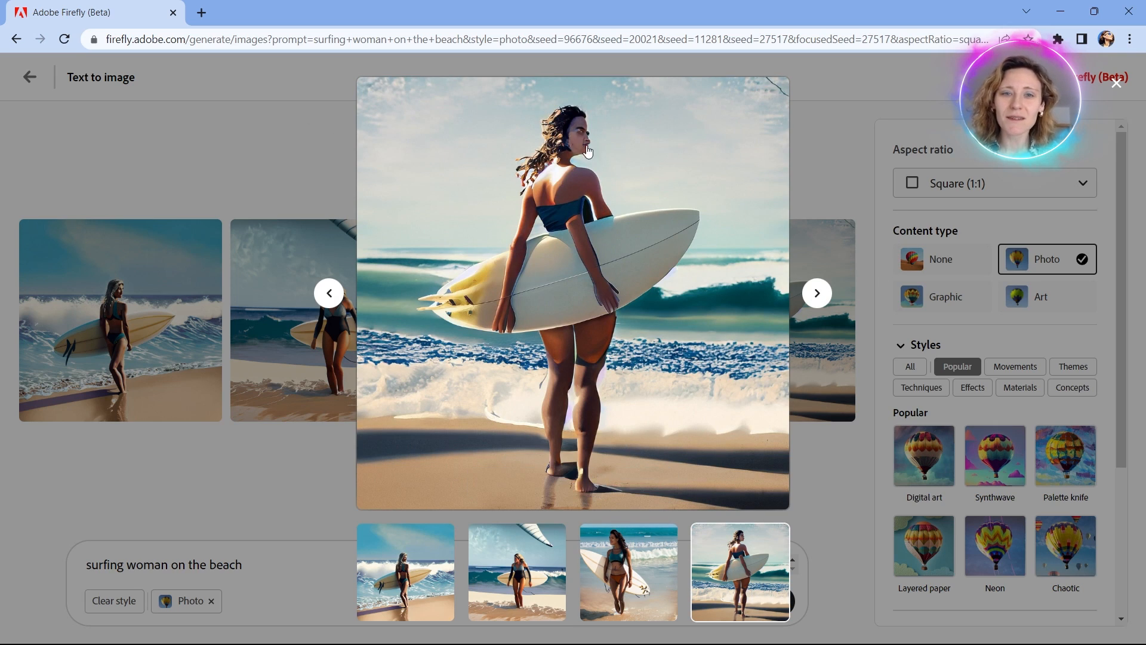
{"action": "mouse_move", "coordinate": [589, 155]}
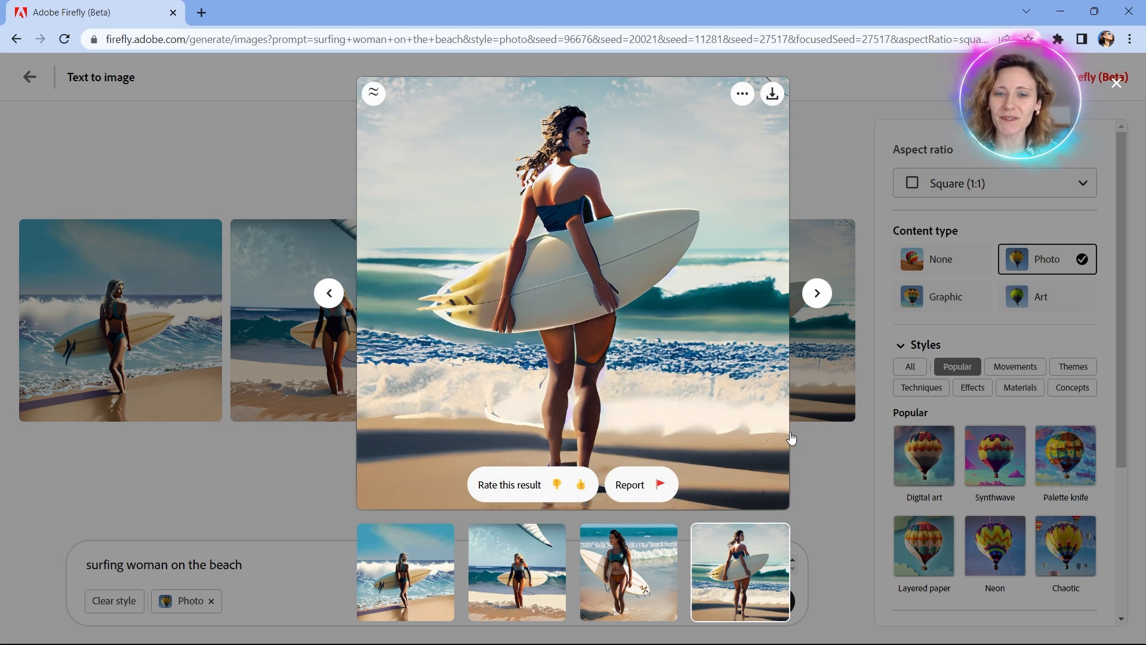
{"action": "left_click", "coordinate": [275, 478]}
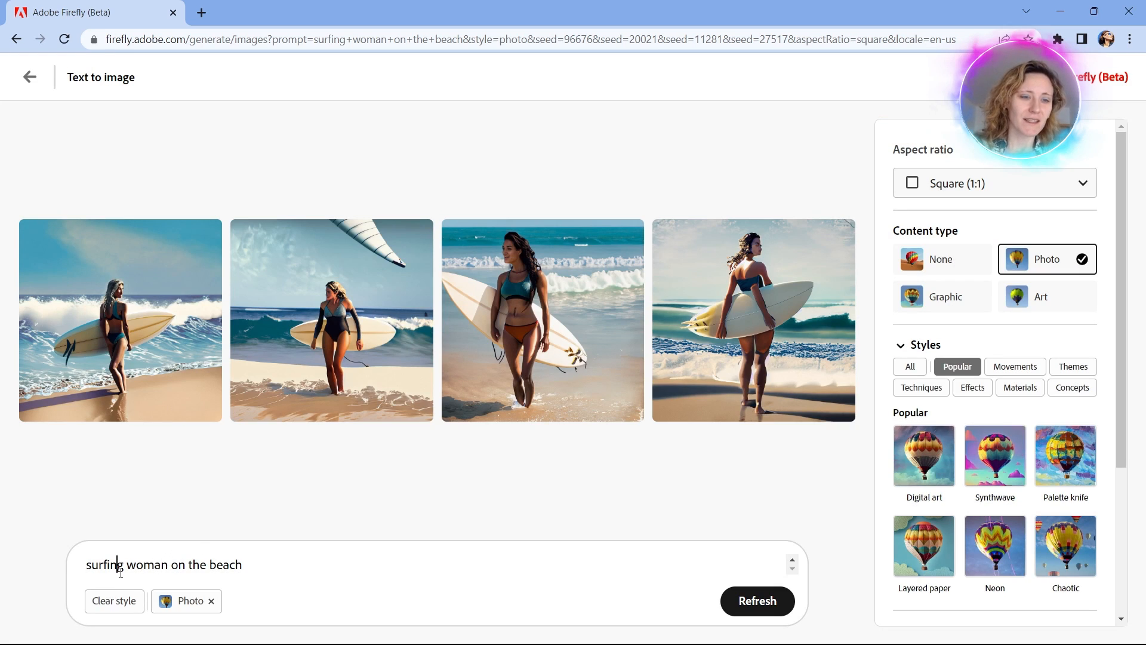
Replace "surfing woman" with "surfing kitten" in the prompt and generate new images
{"action": "left_click", "coordinate": [124, 562]}
{"action": "key", "text": "ctrl+BackSpace"}
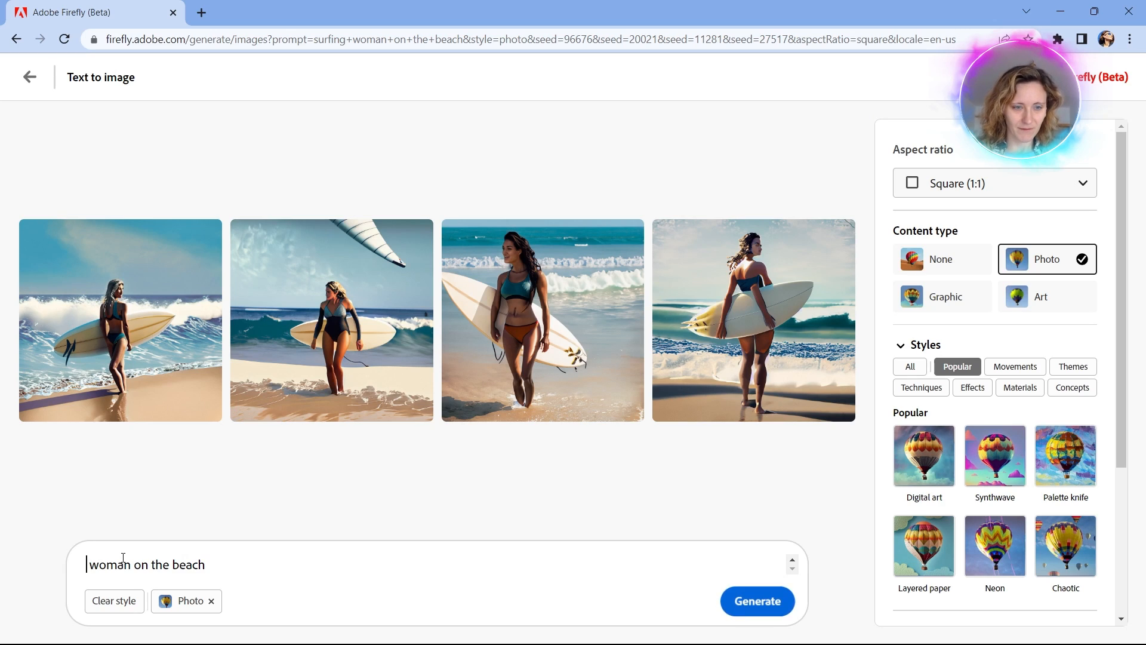
{"action": "key", "text": "ctrl+Delete"}
{"action": "type", "text": "surfing kitten"}
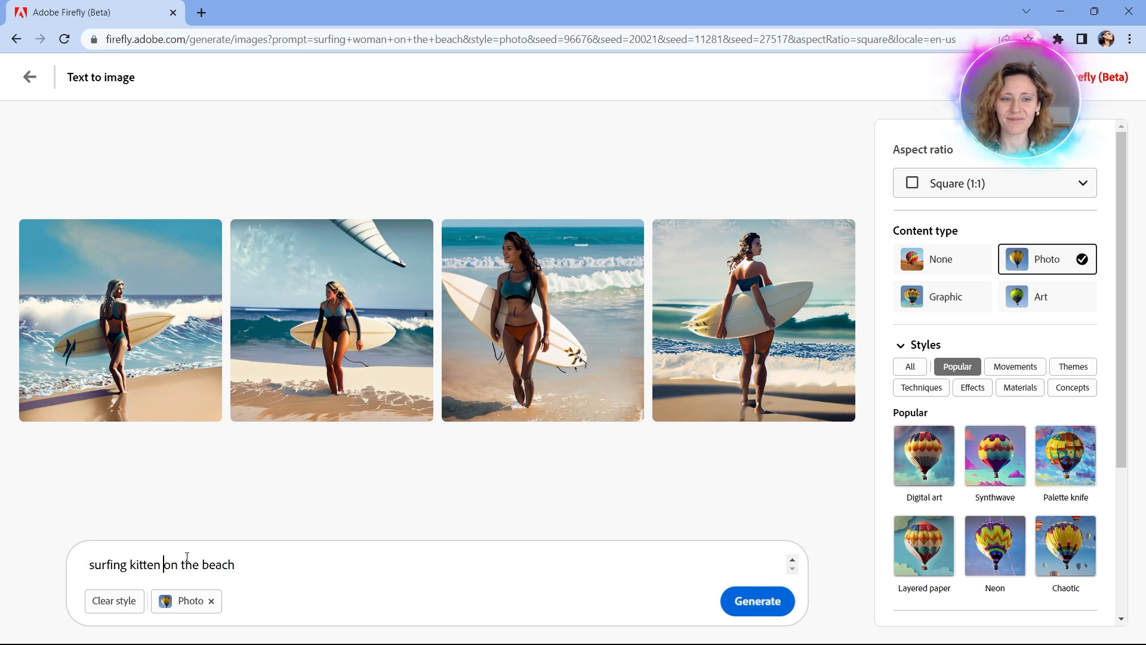
{"action": "left_click", "coordinate": [759, 603]}
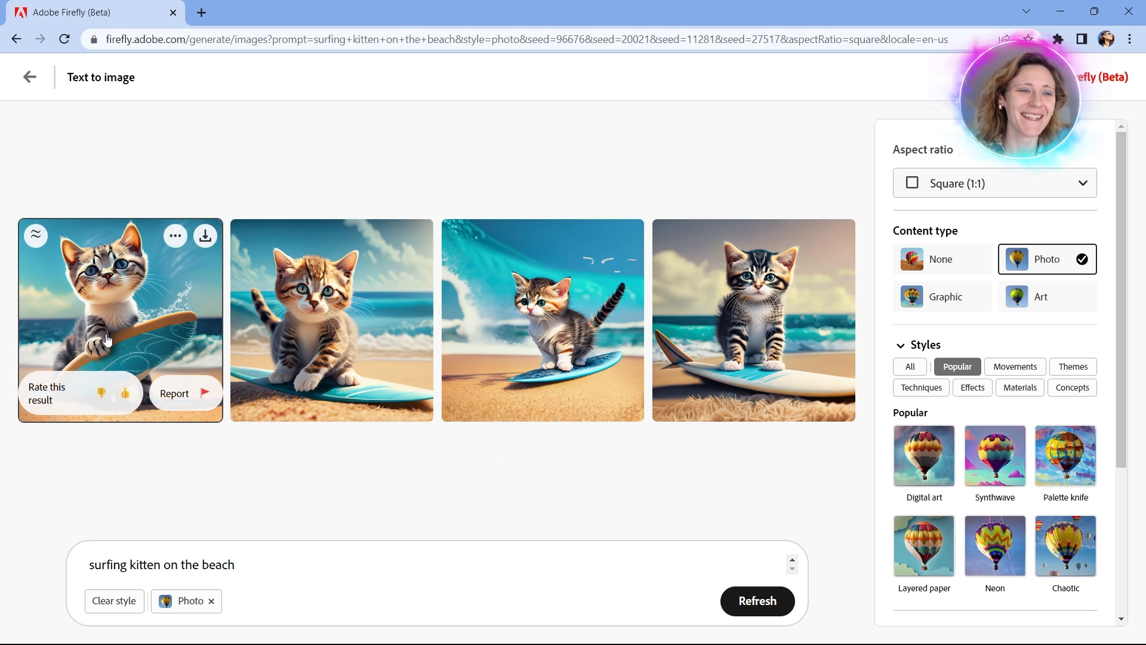
Look through all four kitten results enlarged and return to the third one, the kitten standing on a blue surfboard
{"action": "left_click", "coordinate": [124, 319]}
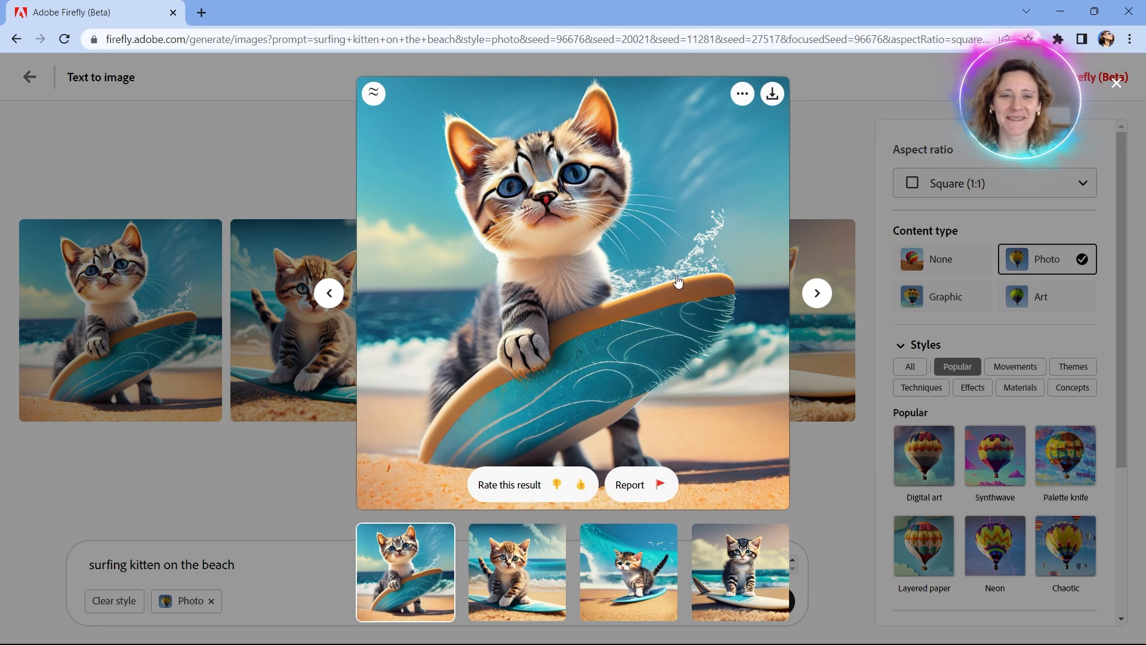
{"action": "left_click", "coordinate": [817, 293]}
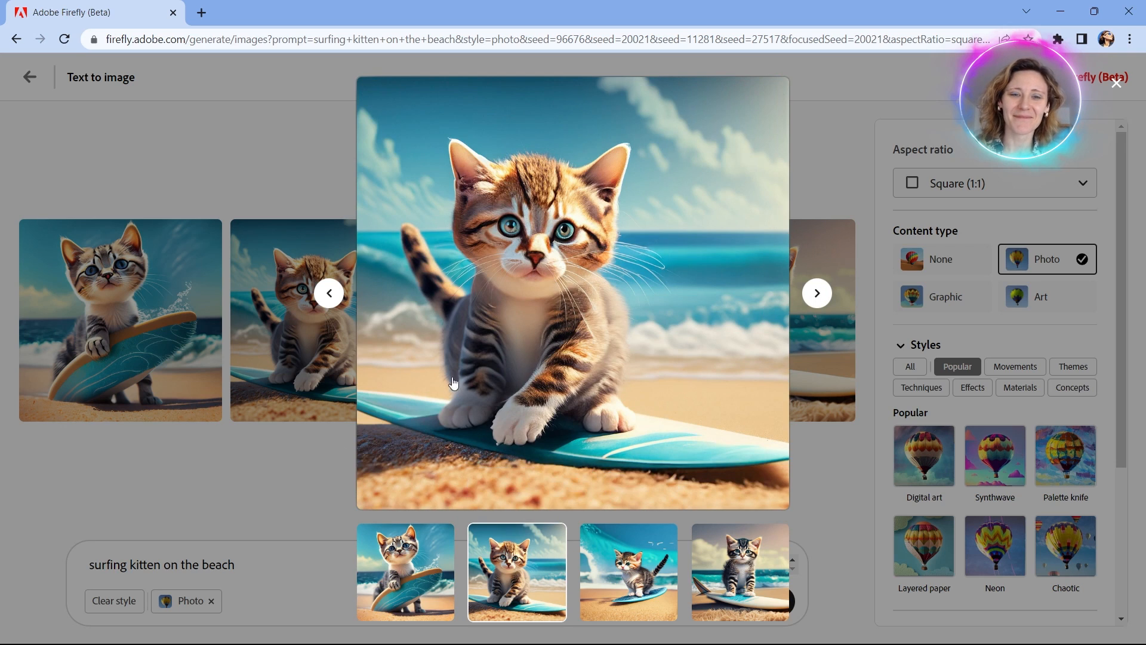
{"action": "left_click", "coordinate": [817, 295]}
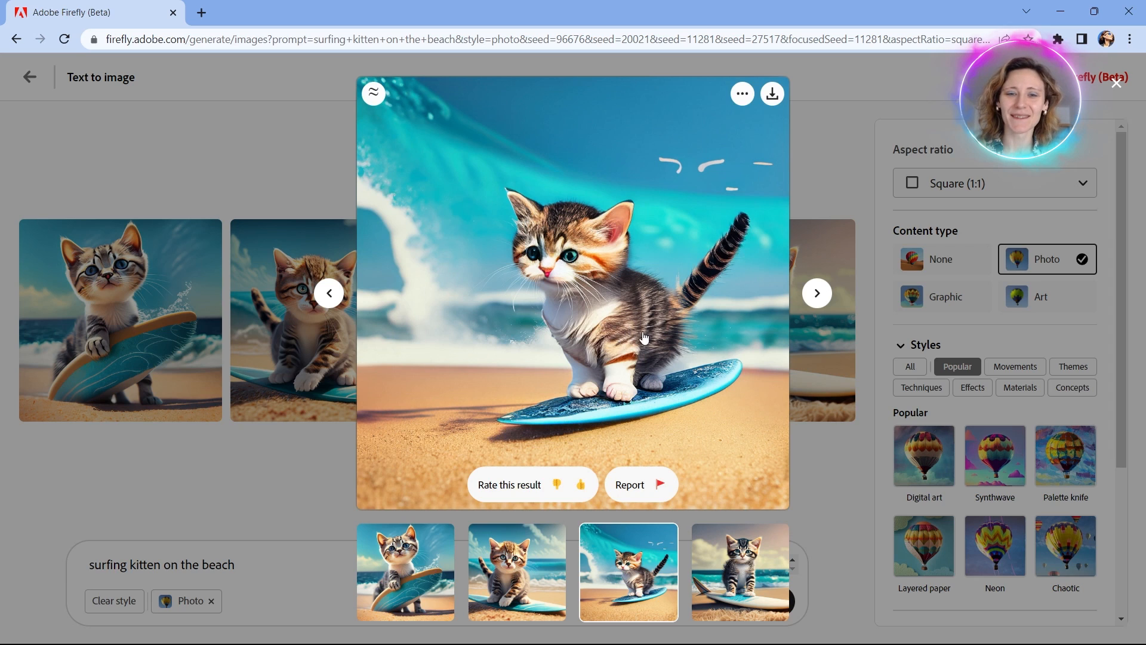
{"action": "left_click", "coordinate": [817, 294]}
{"action": "left_click", "coordinate": [332, 296]}
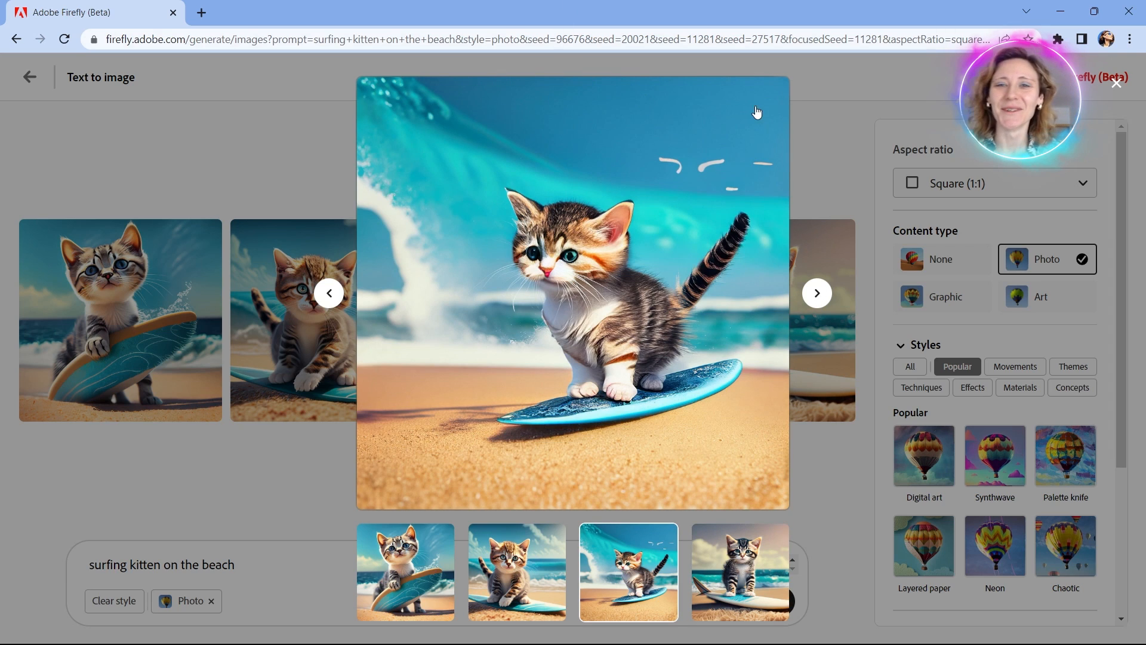
Download the third kitten image, accepting the Content Credentials notice, and open the downloaded JPG file
{"action": "left_click", "coordinate": [773, 94]}
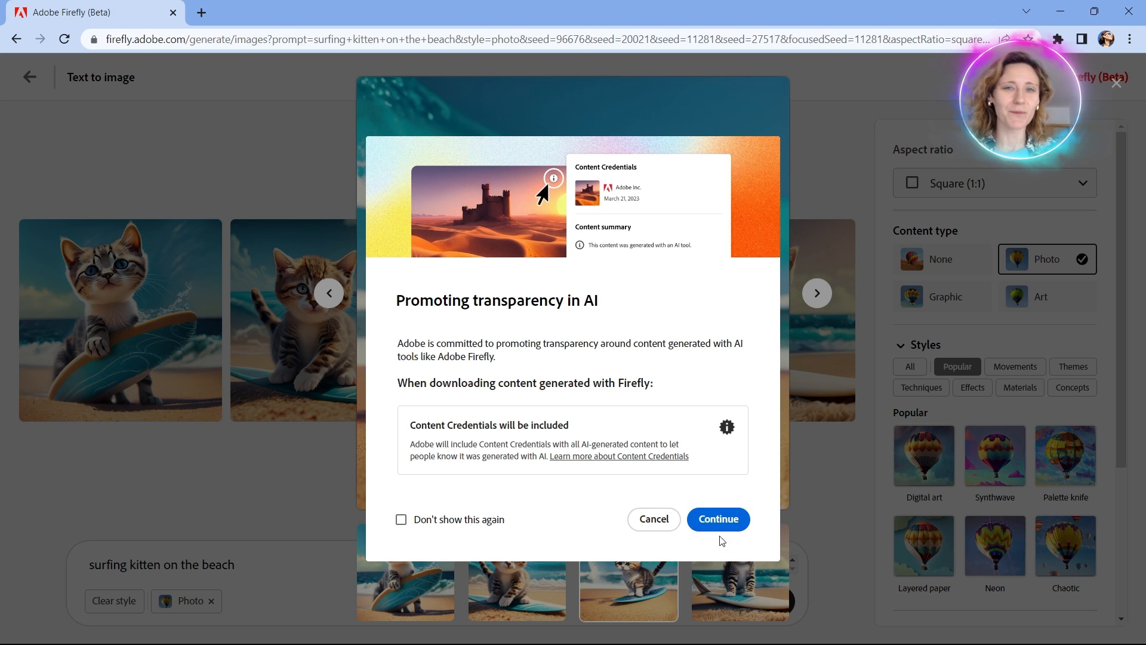
{"action": "left_click", "coordinate": [725, 515]}
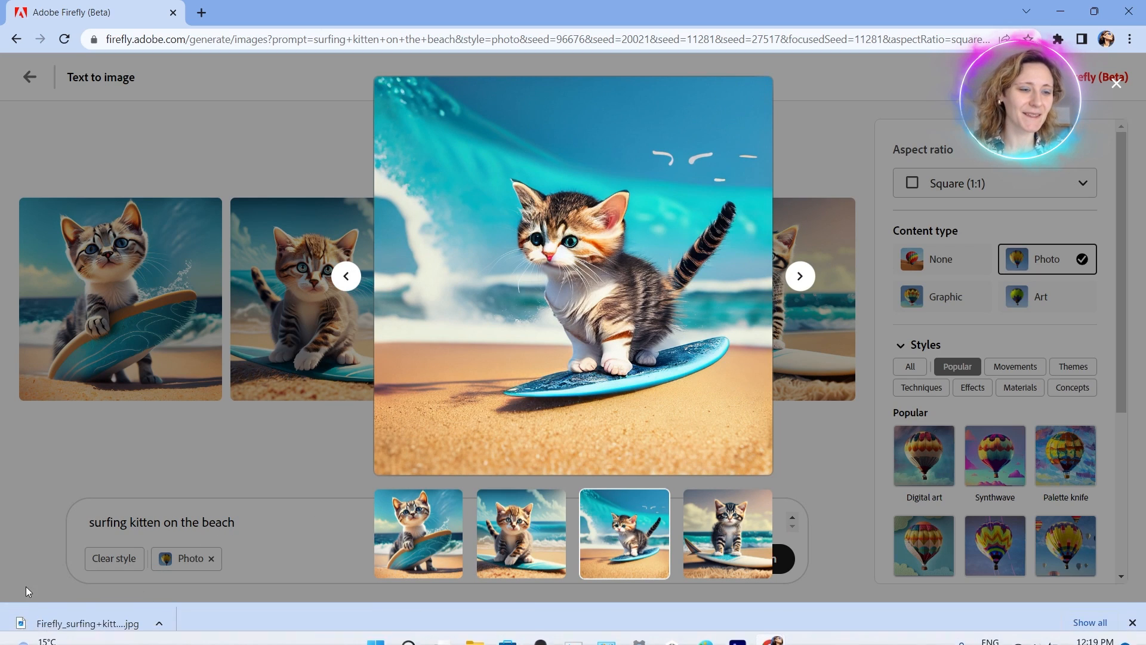
{"action": "left_click", "coordinate": [119, 625]}
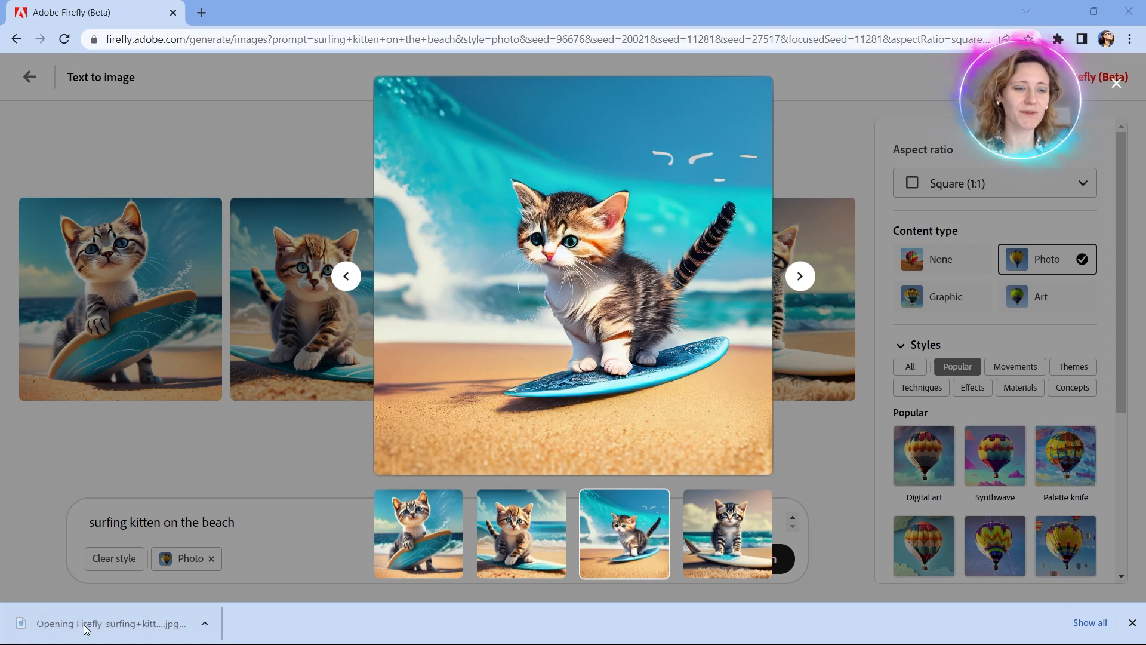